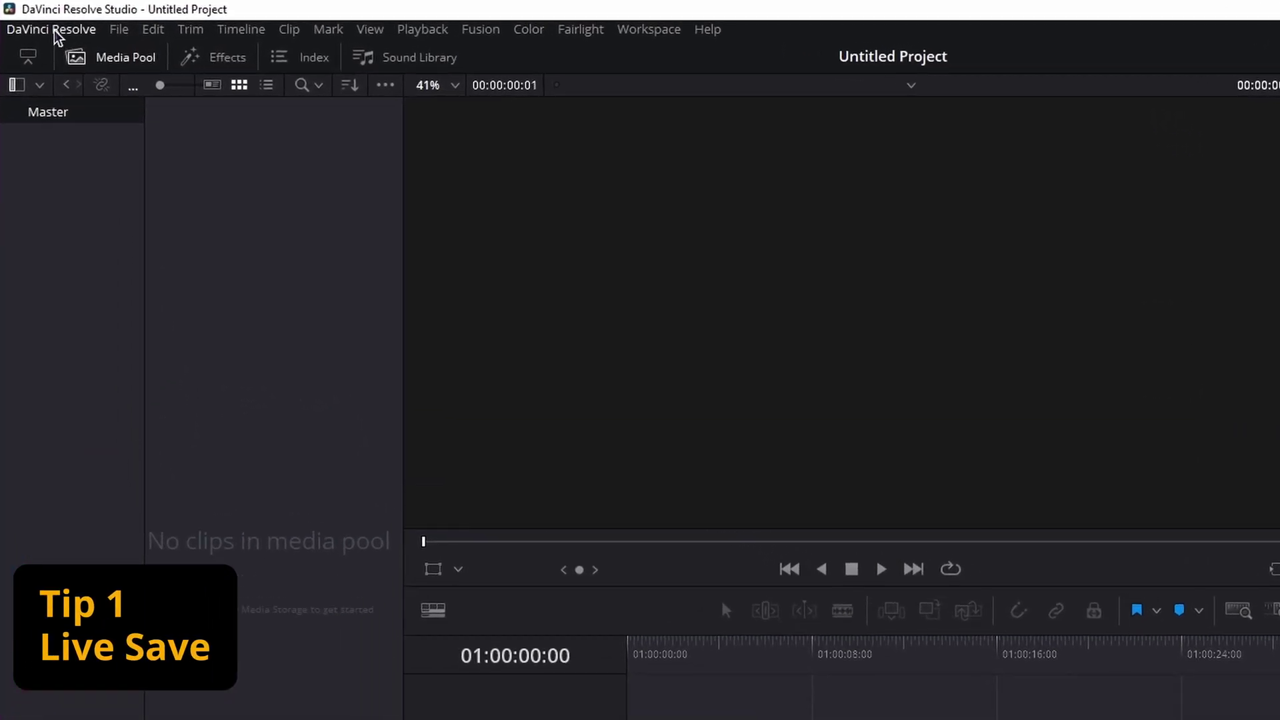
Step: Check the project save and load preferences, then bring up the Desktop folder
click(53, 30)
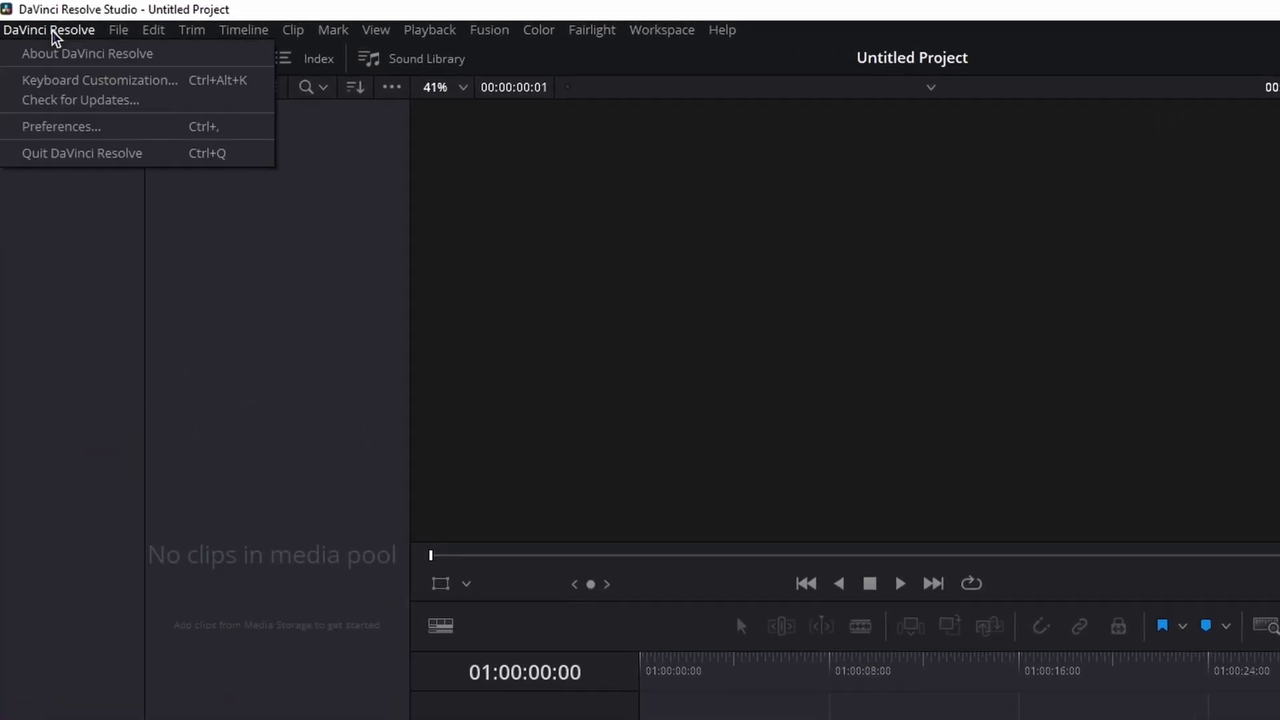
click(51, 131)
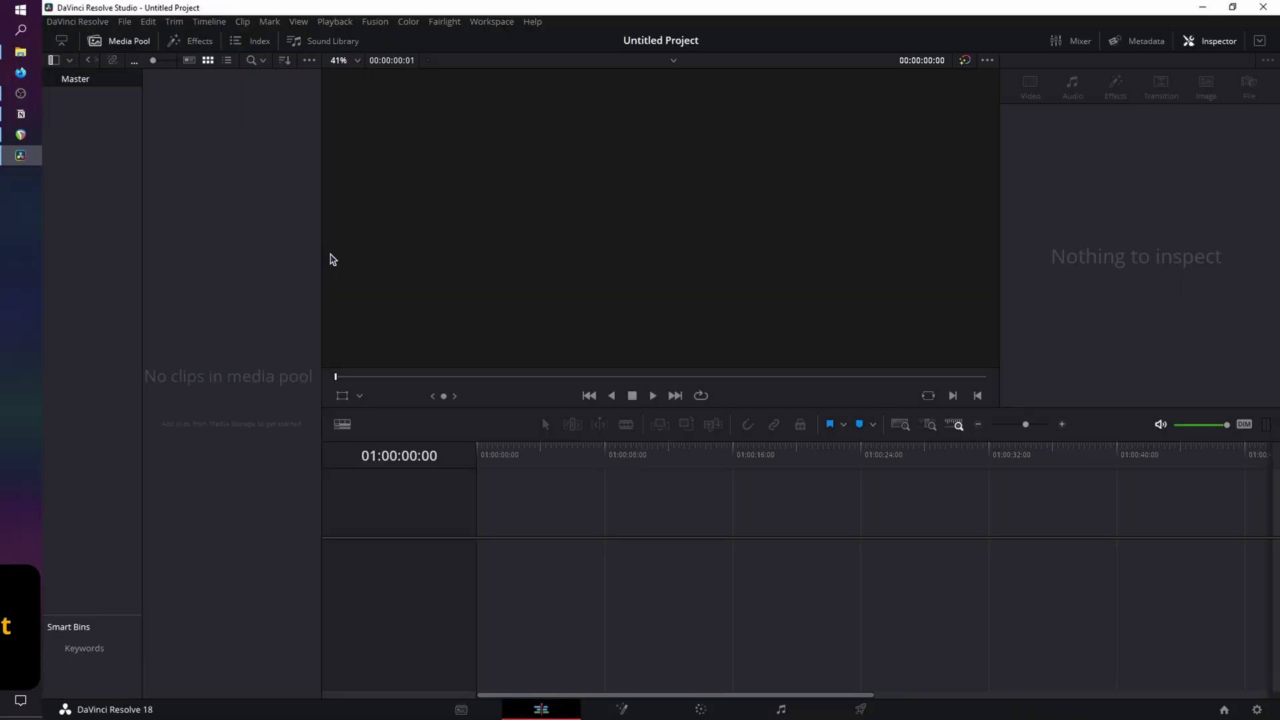
click(21, 51)
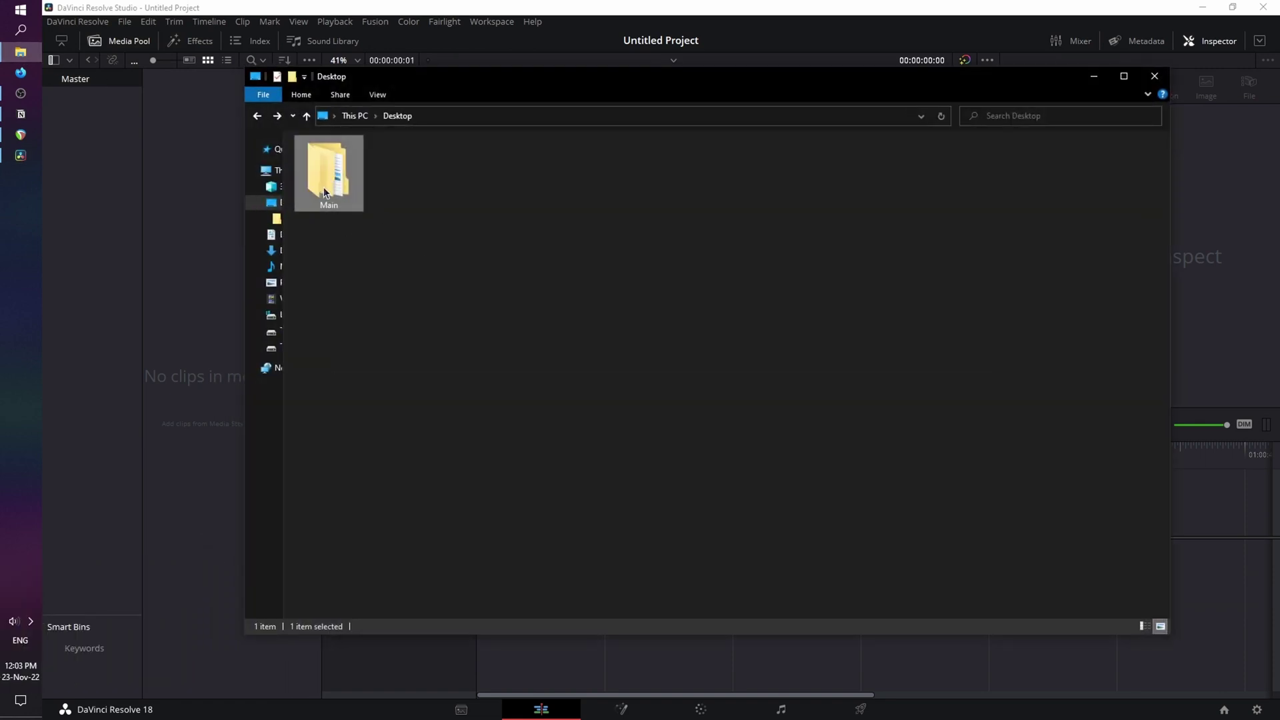
Step: Import the Main folder into the Media Pool, keeping the frame rate, and browse the Main and Second bins
drag(334, 180, 87, 230)
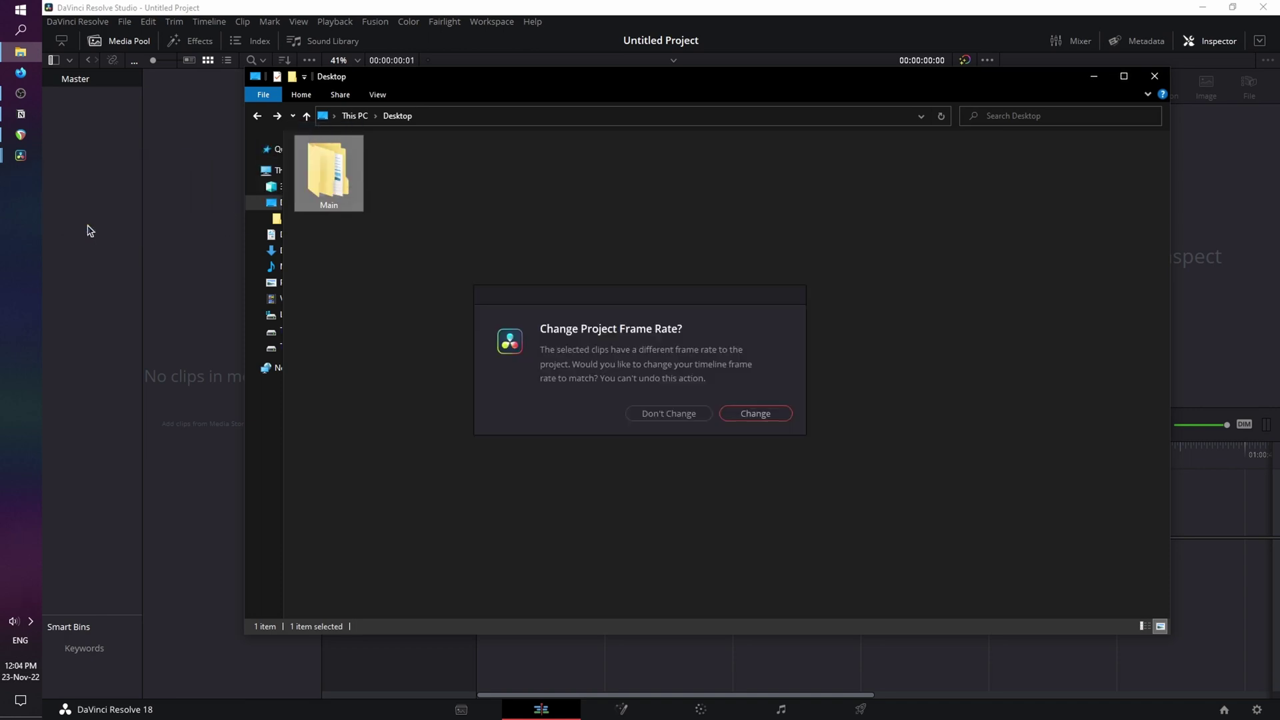
click(669, 414)
click(85, 95)
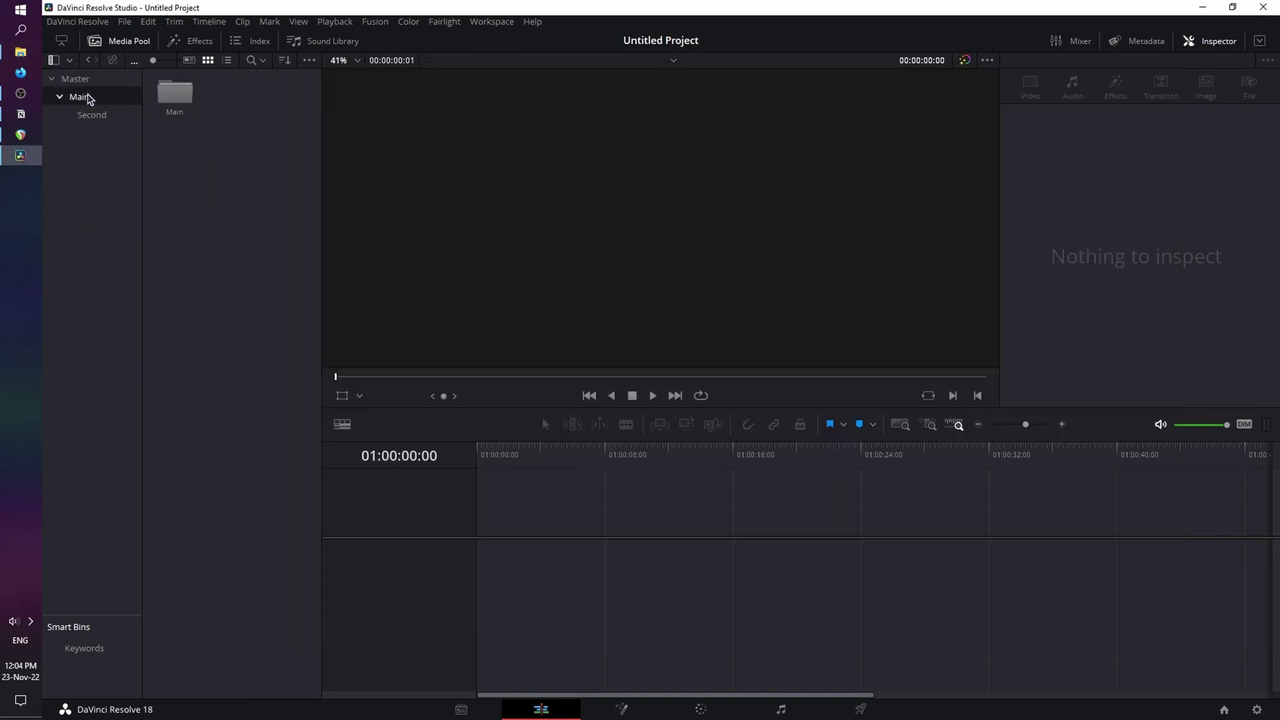
click(98, 117)
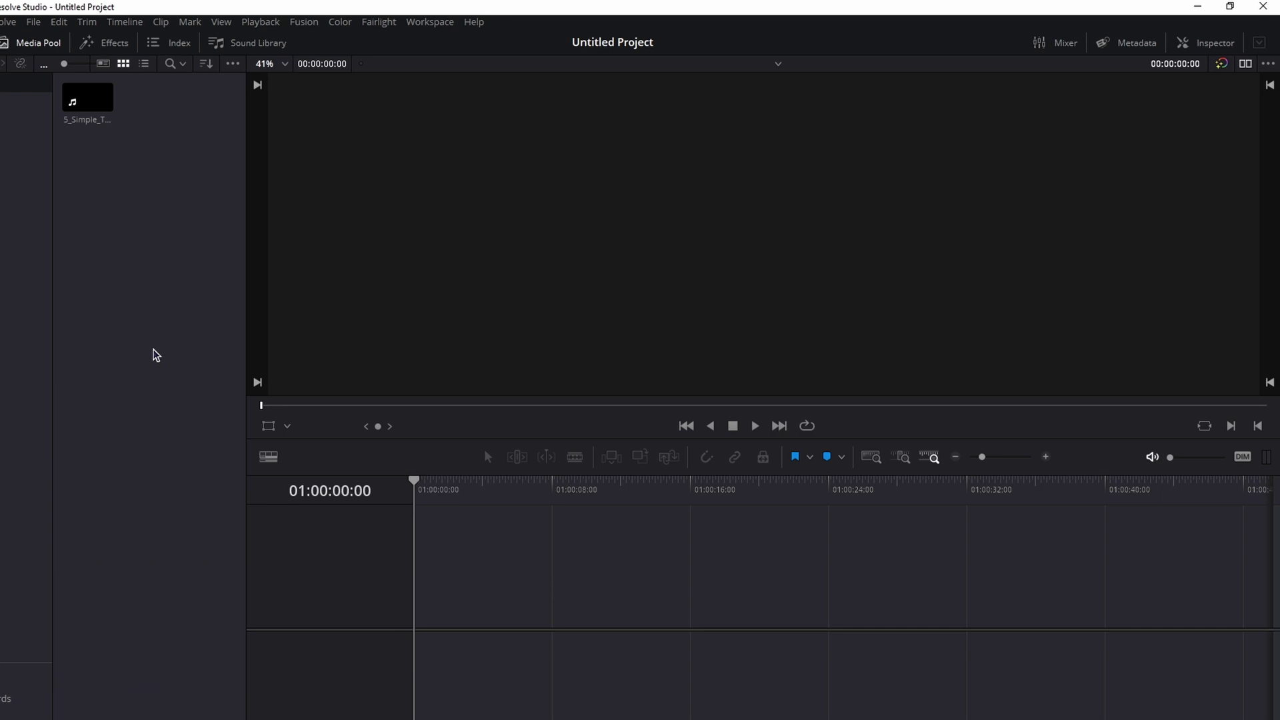
Step: Enable dual viewers, load the text animations clip, and mark in 01:02:37:20 and out 01:04:19:13
click(1246, 65)
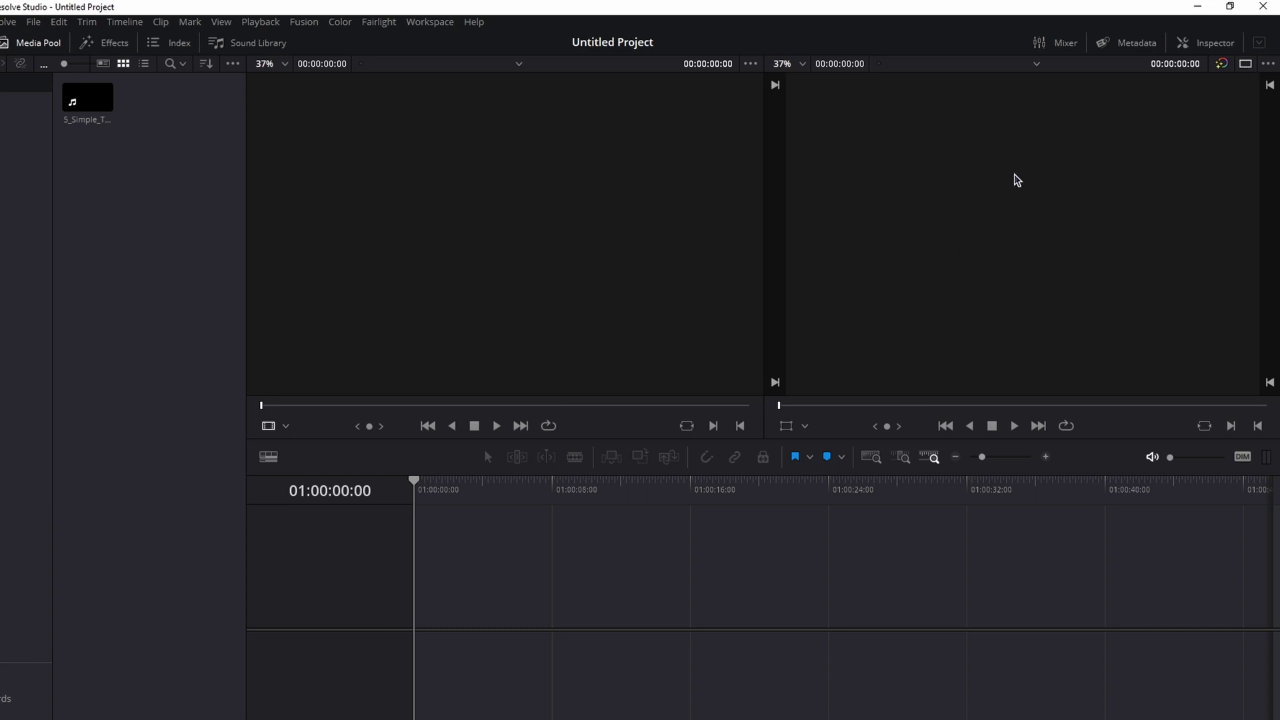
click(102, 109)
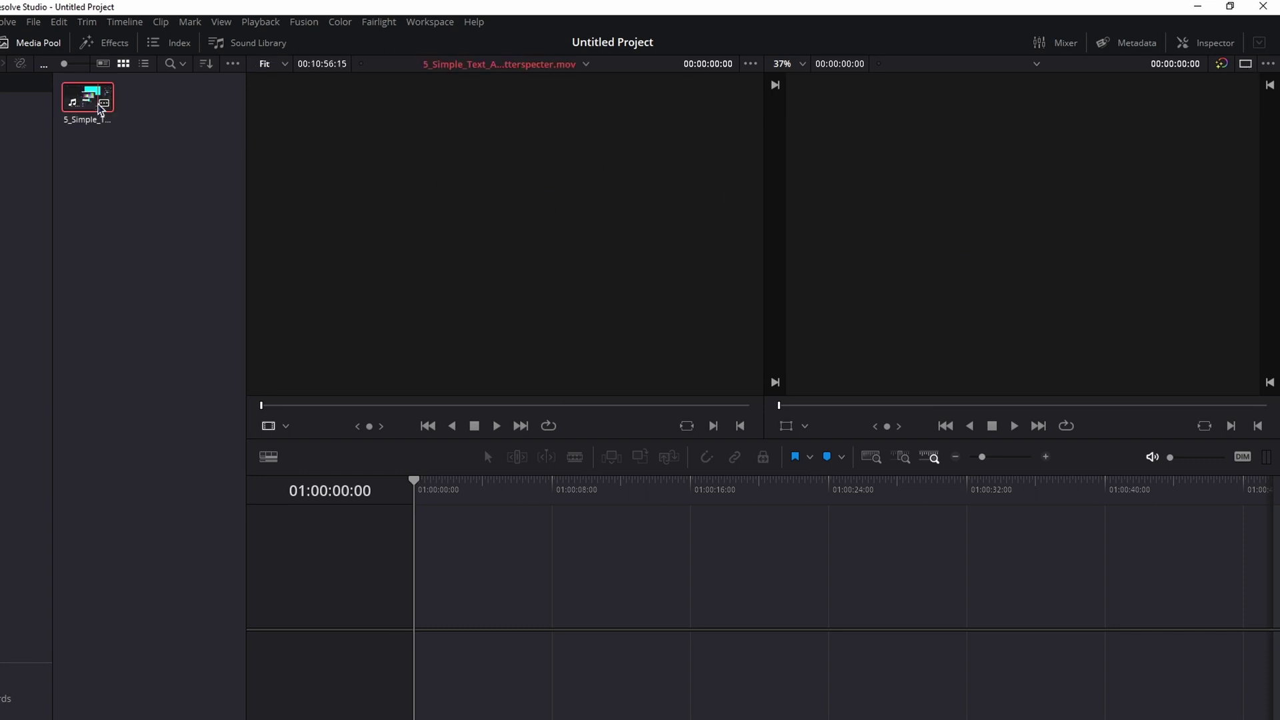
click(378, 406)
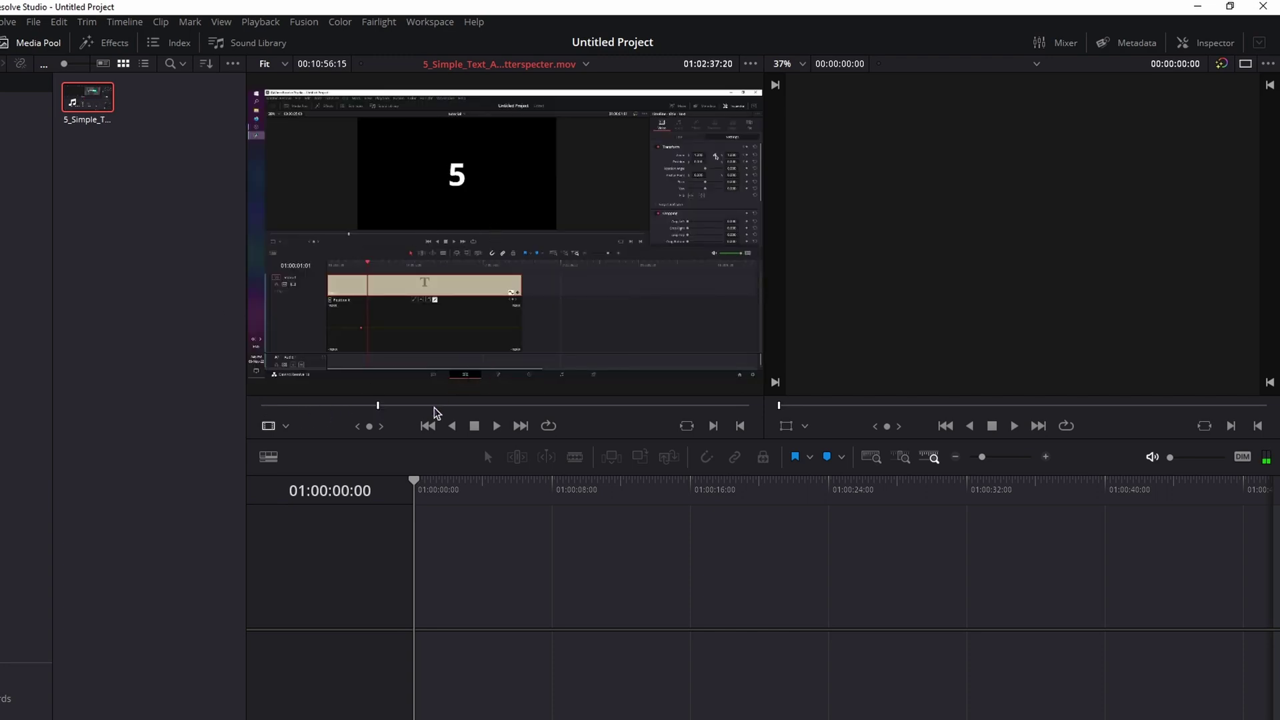
key(i)
click(454, 406)
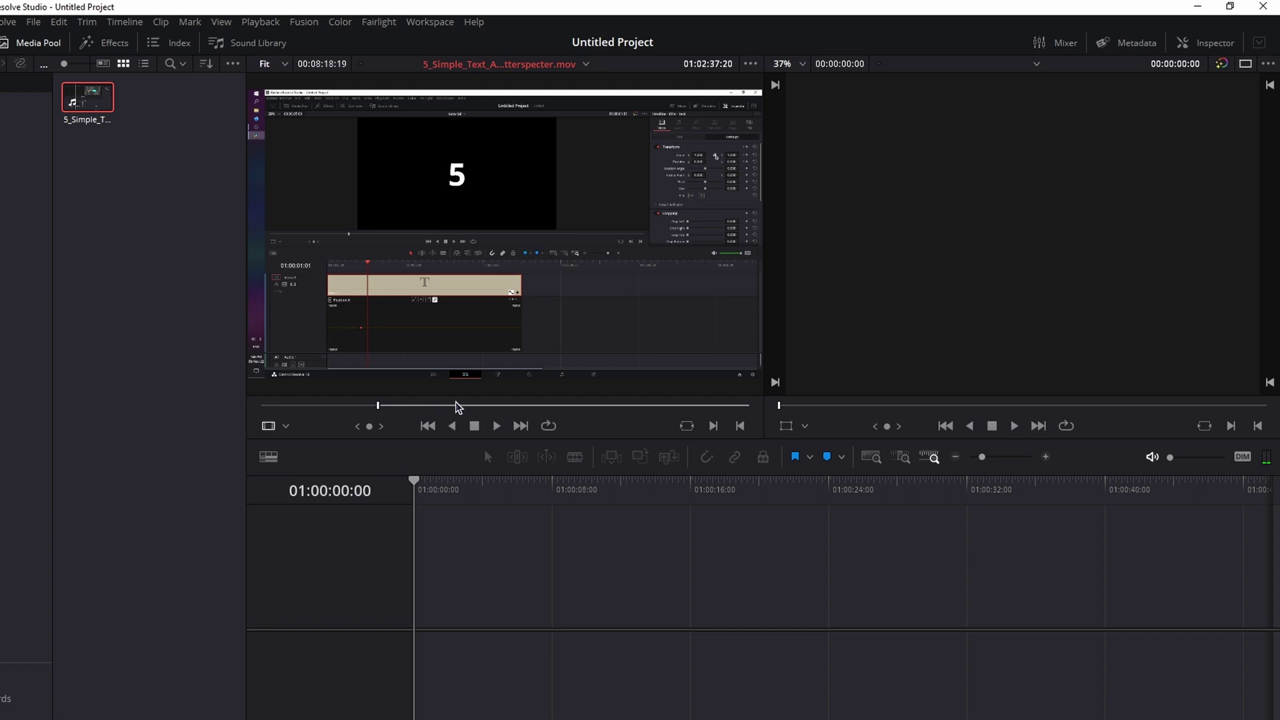
key(o)
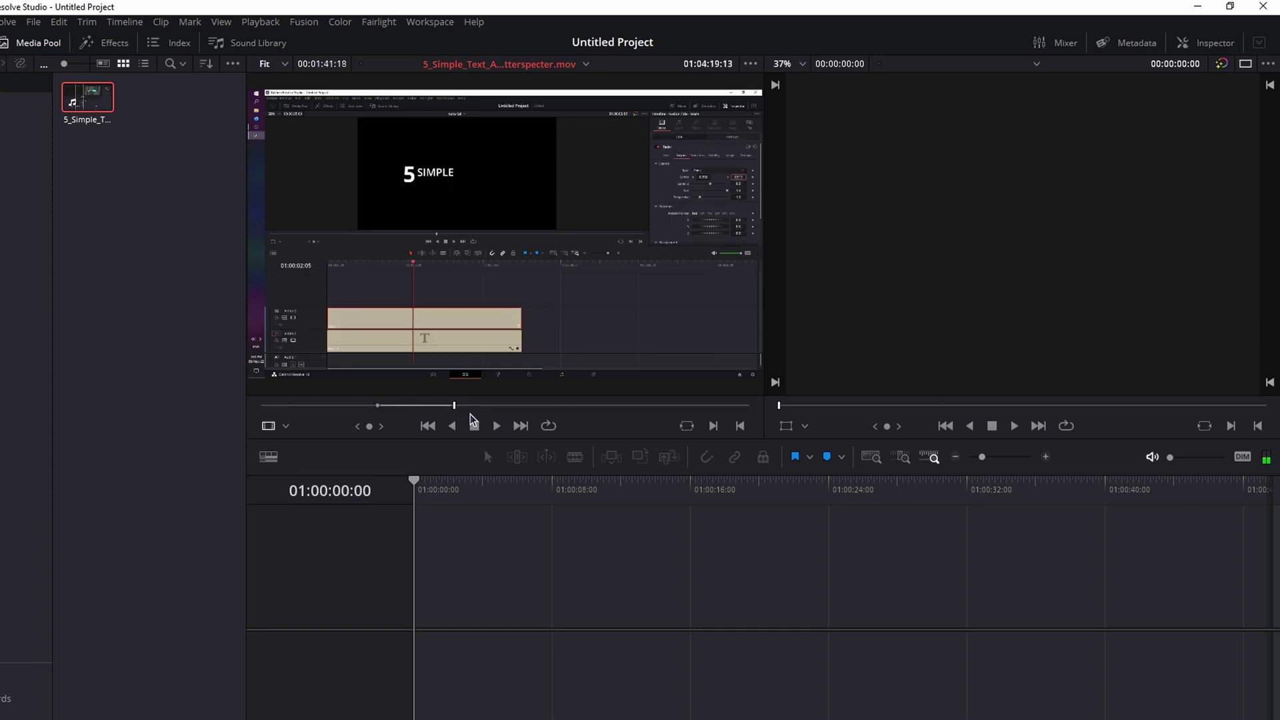
drag(438, 406, 428, 406)
mouse_move(414, 342)
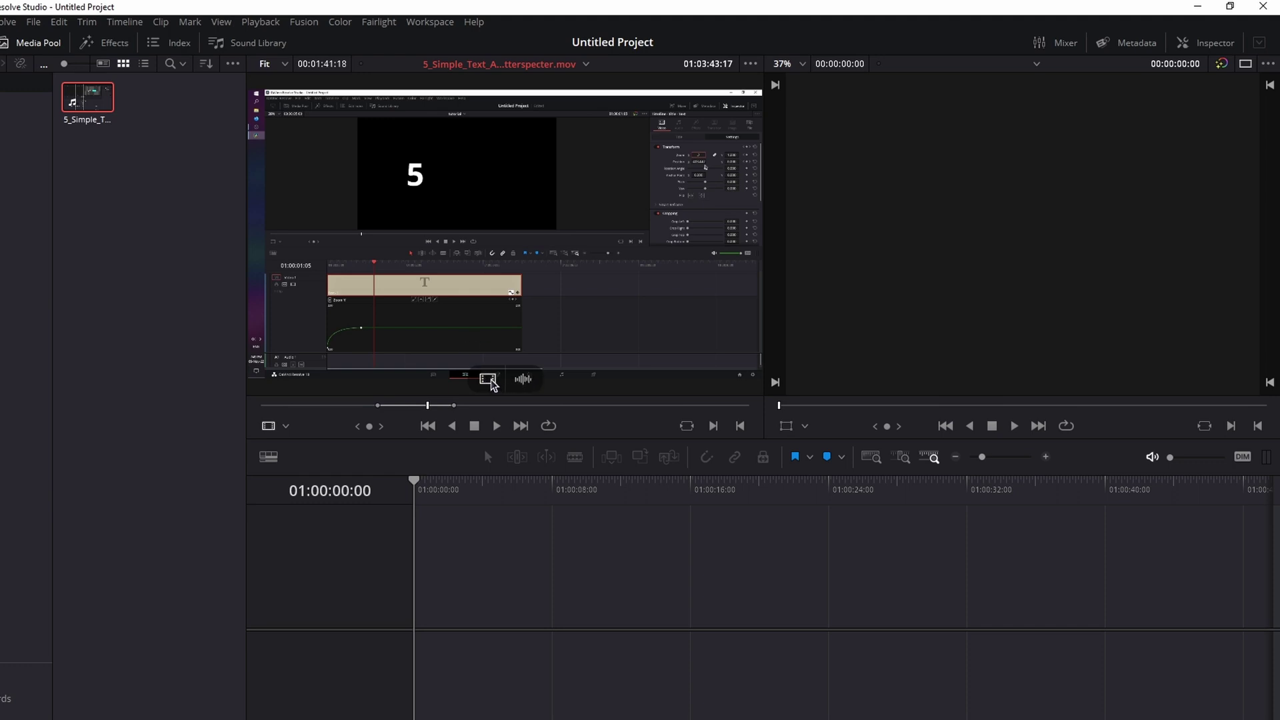
Step: Add the range as video-only on V1, audio-only on A1, and a linked clip at the end
drag(491, 379, 426, 593)
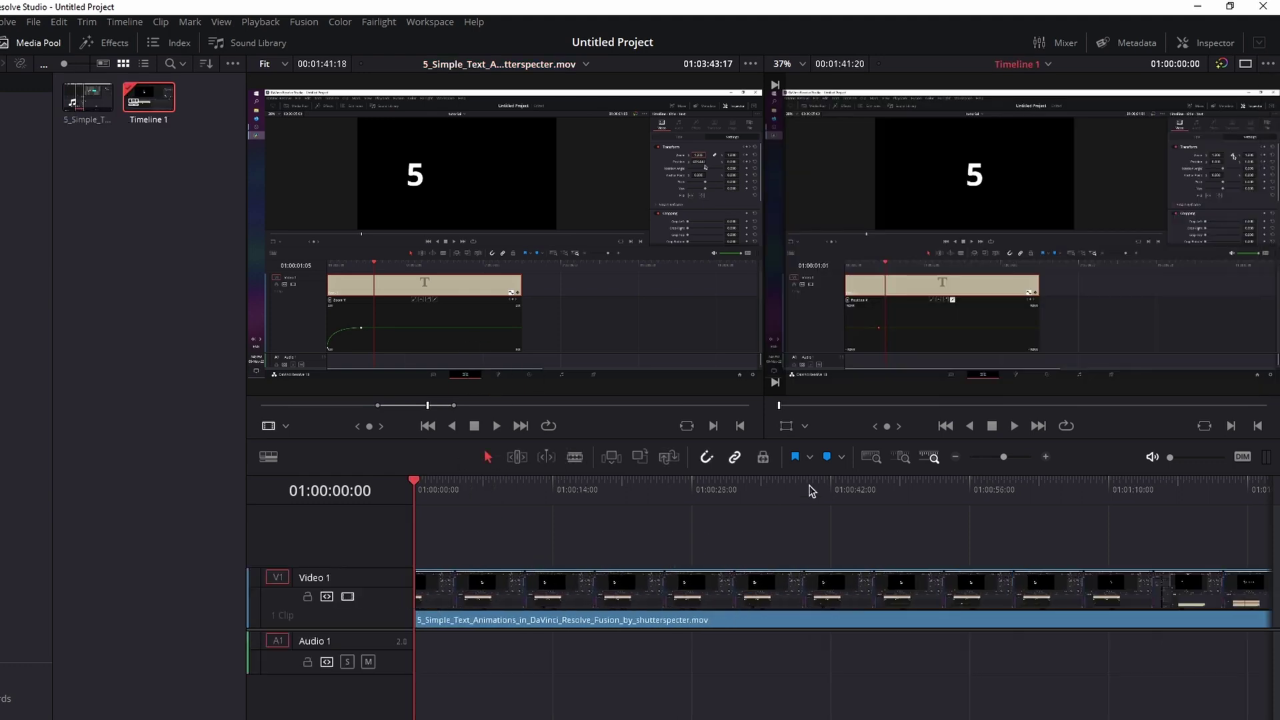
drag(521, 379, 707, 634)
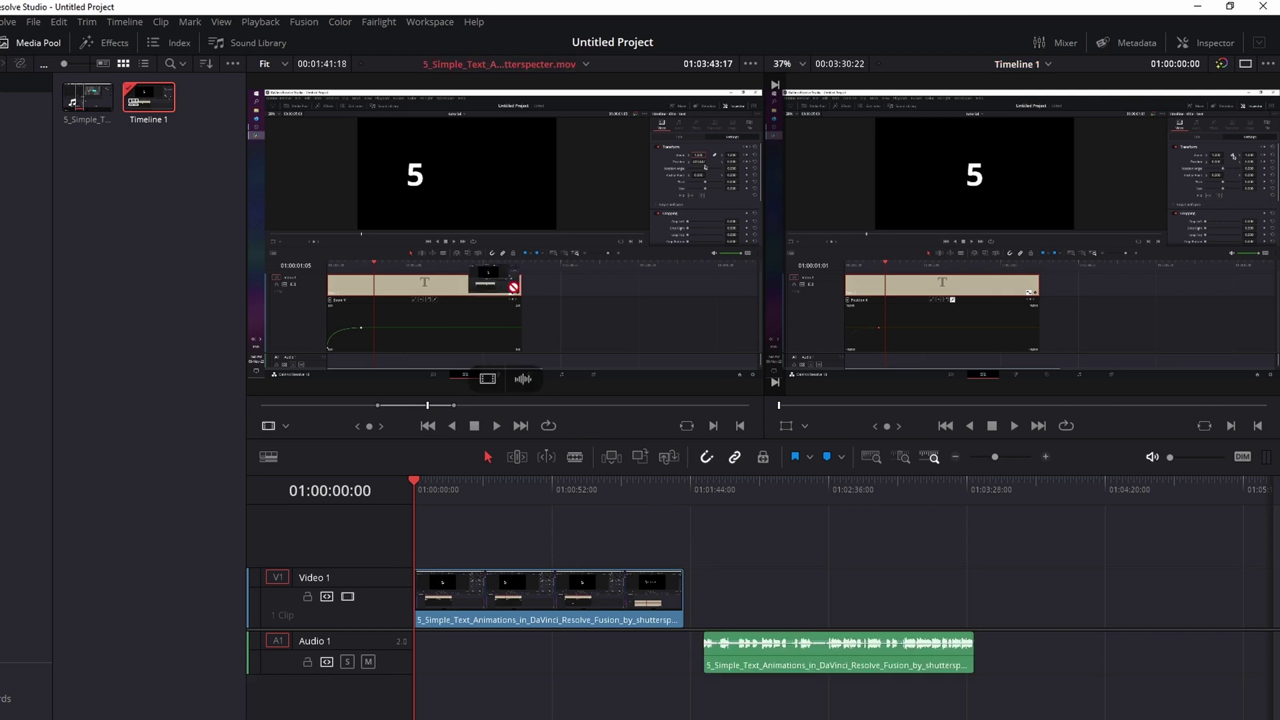
drag(507, 281, 997, 572)
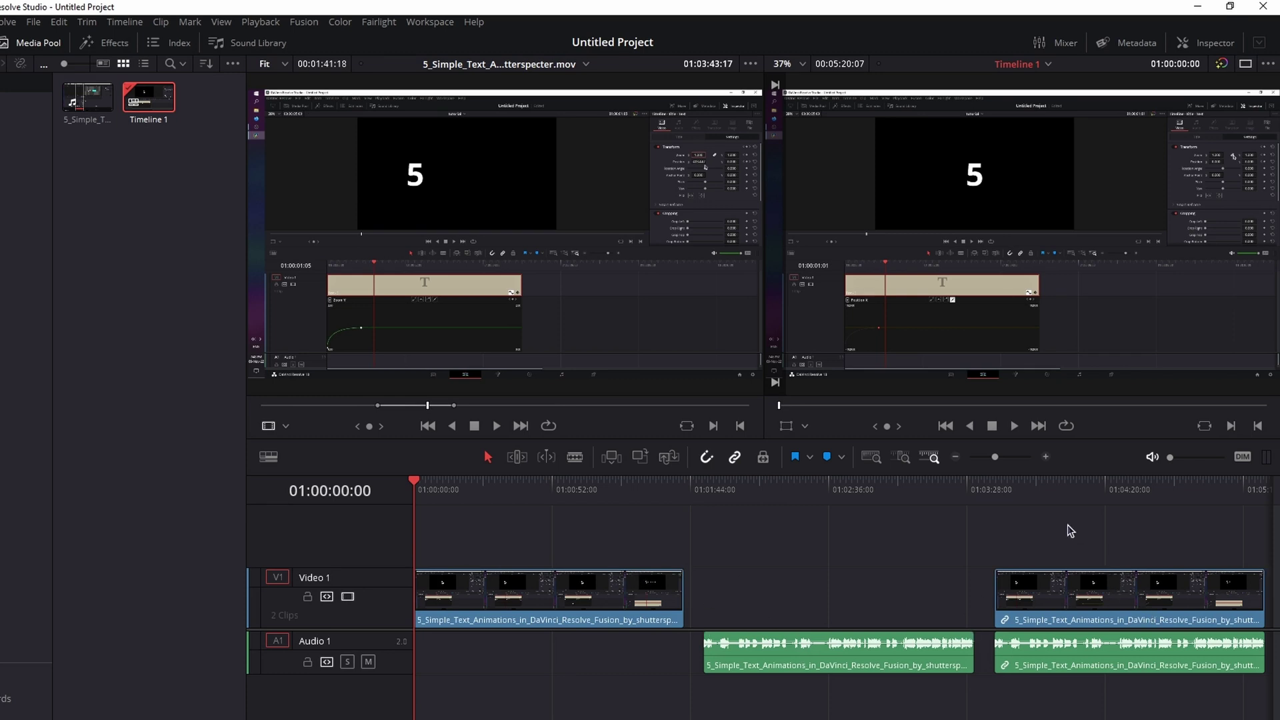
mouse_move(627, 344)
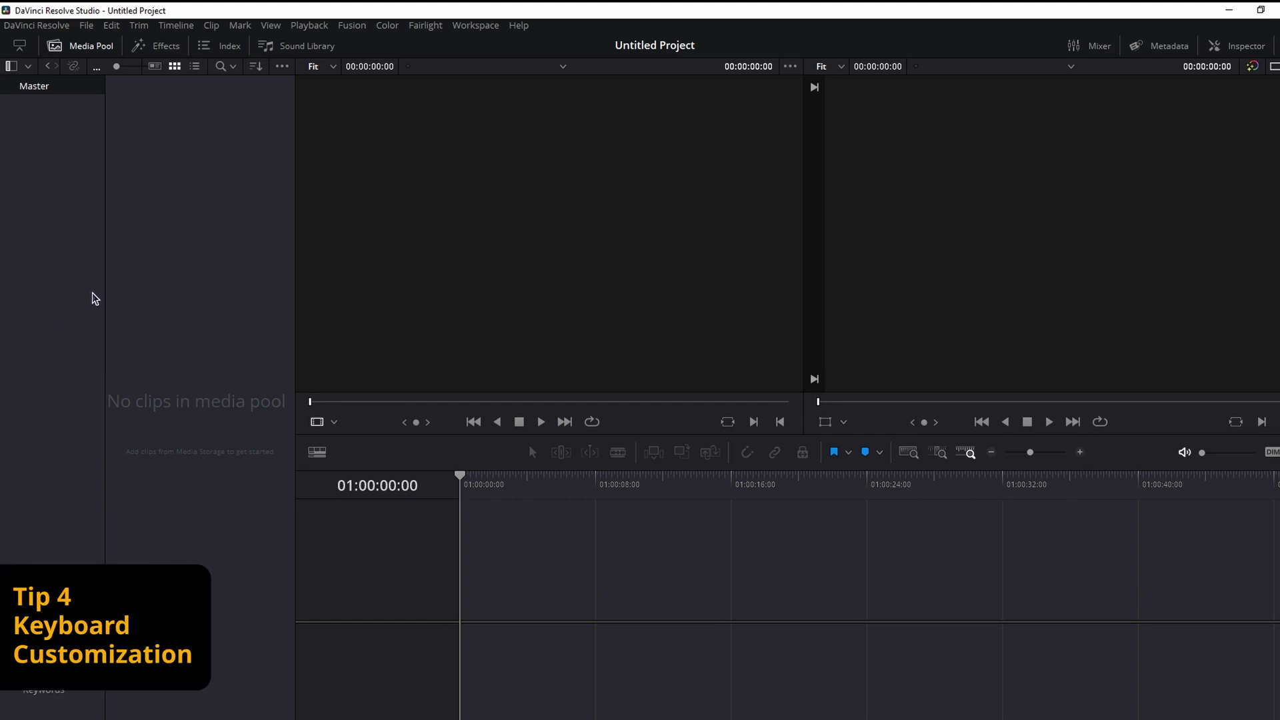
Step: Open Keyboard Customization and browse the editor presets and the save or import preset options
click(57, 30)
click(55, 62)
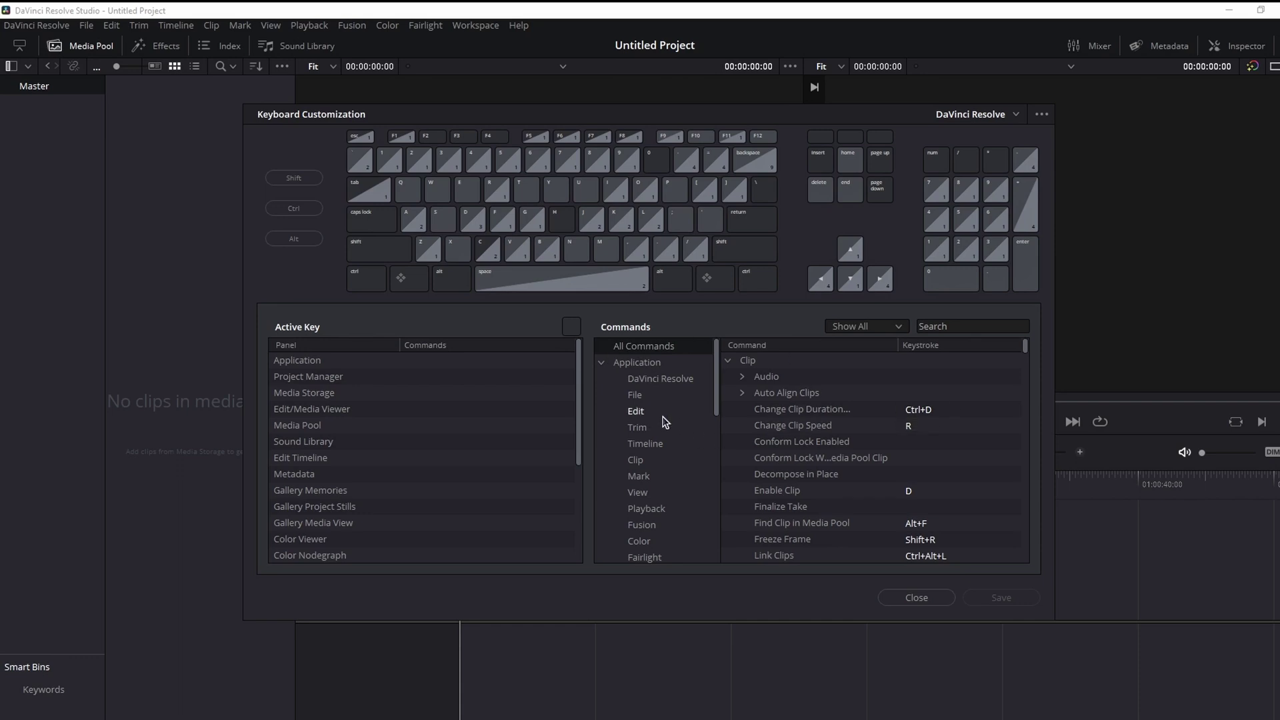
click(1016, 116)
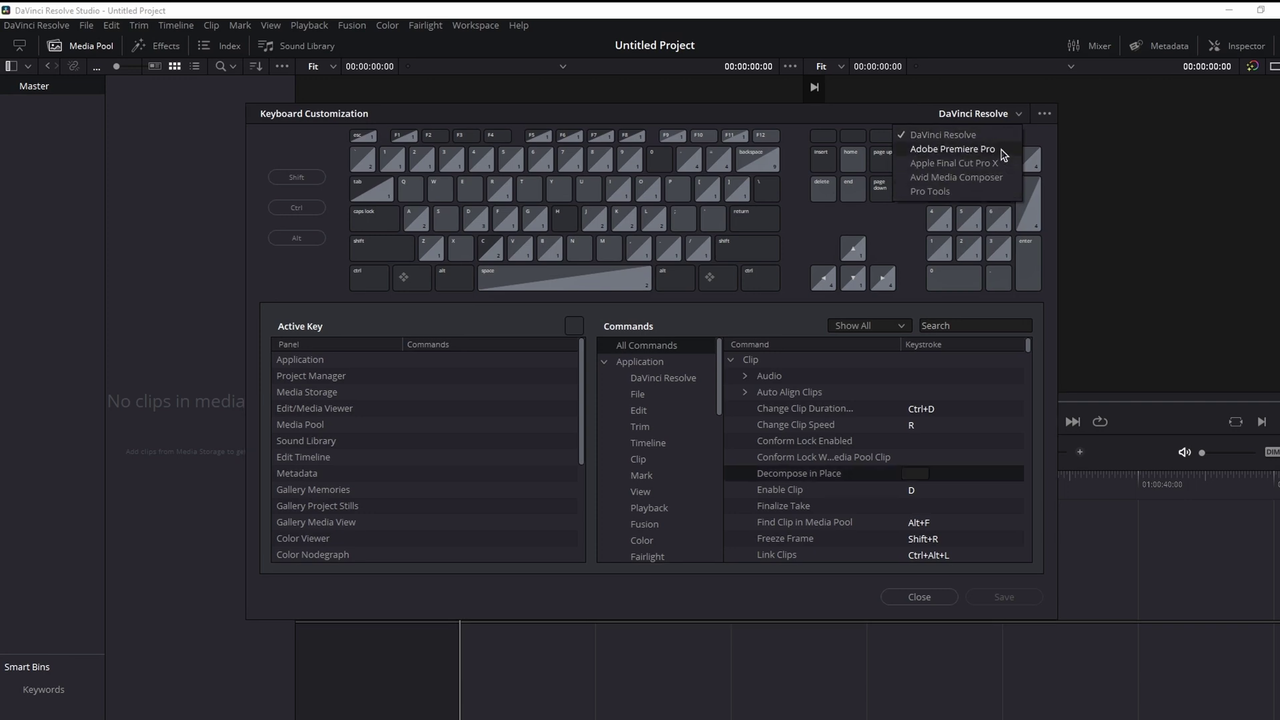
click(1044, 115)
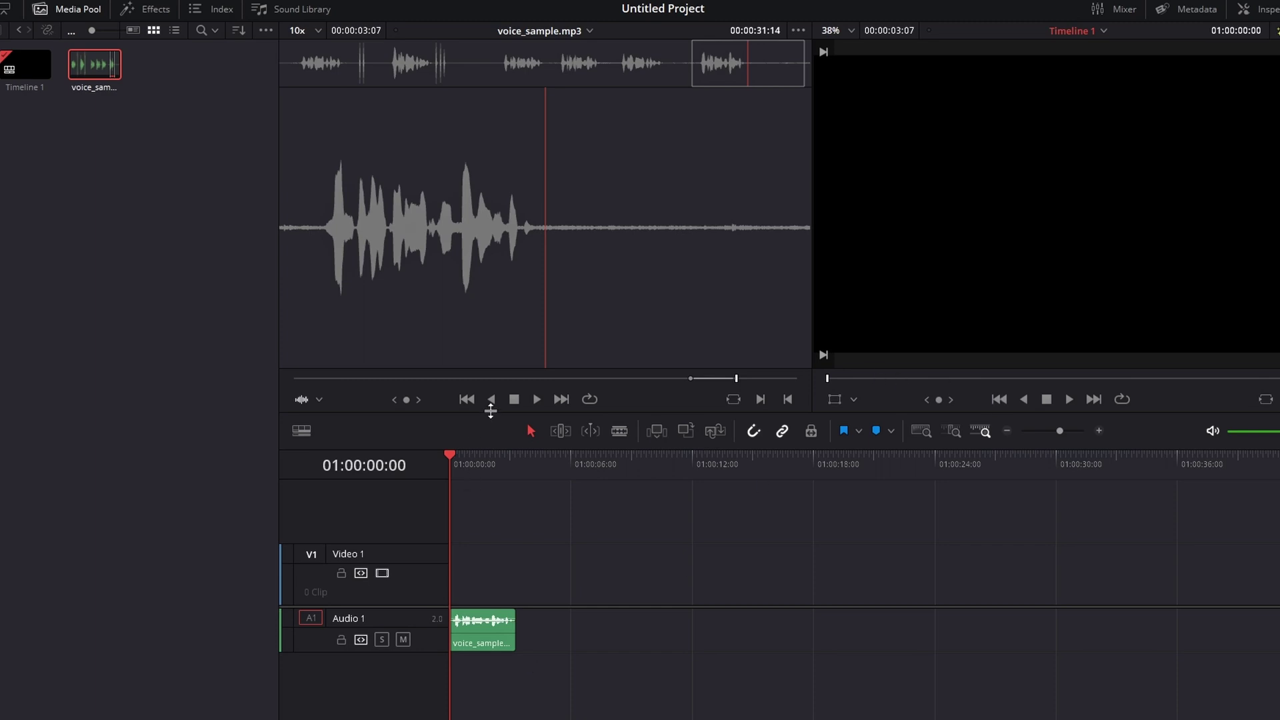
Step: Play the voice_sample.mp3 clip on Timeline 1 through to 01:00:03:07
key(space)
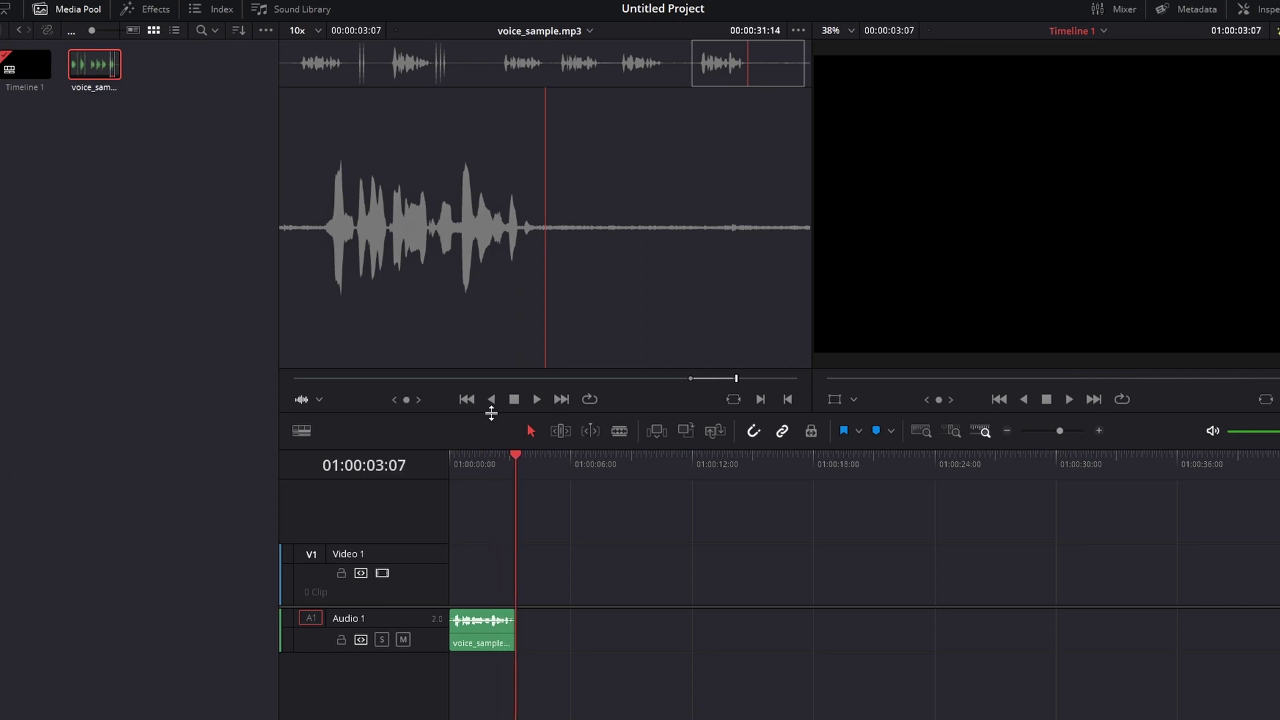
Step: Set voice_sample's audio format to Stereo, with Embedded Channel 1 feeding the right channel
right_click(82, 68)
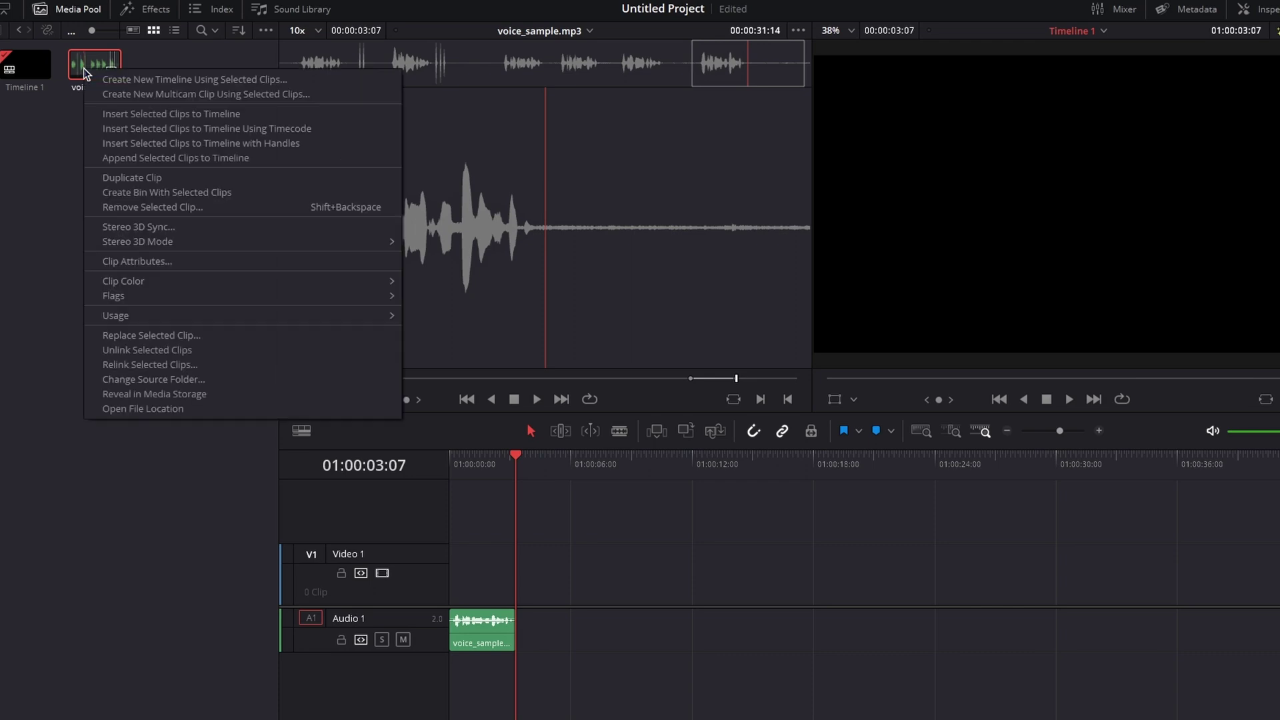
click(154, 258)
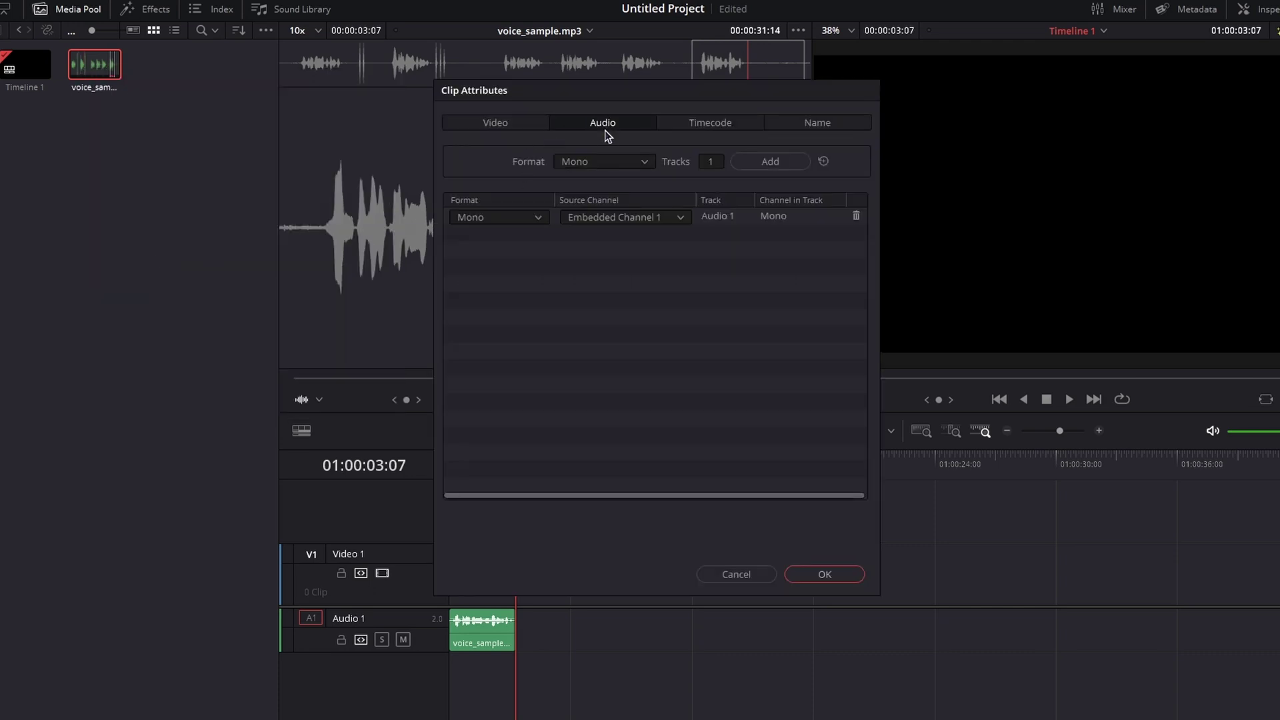
click(627, 163)
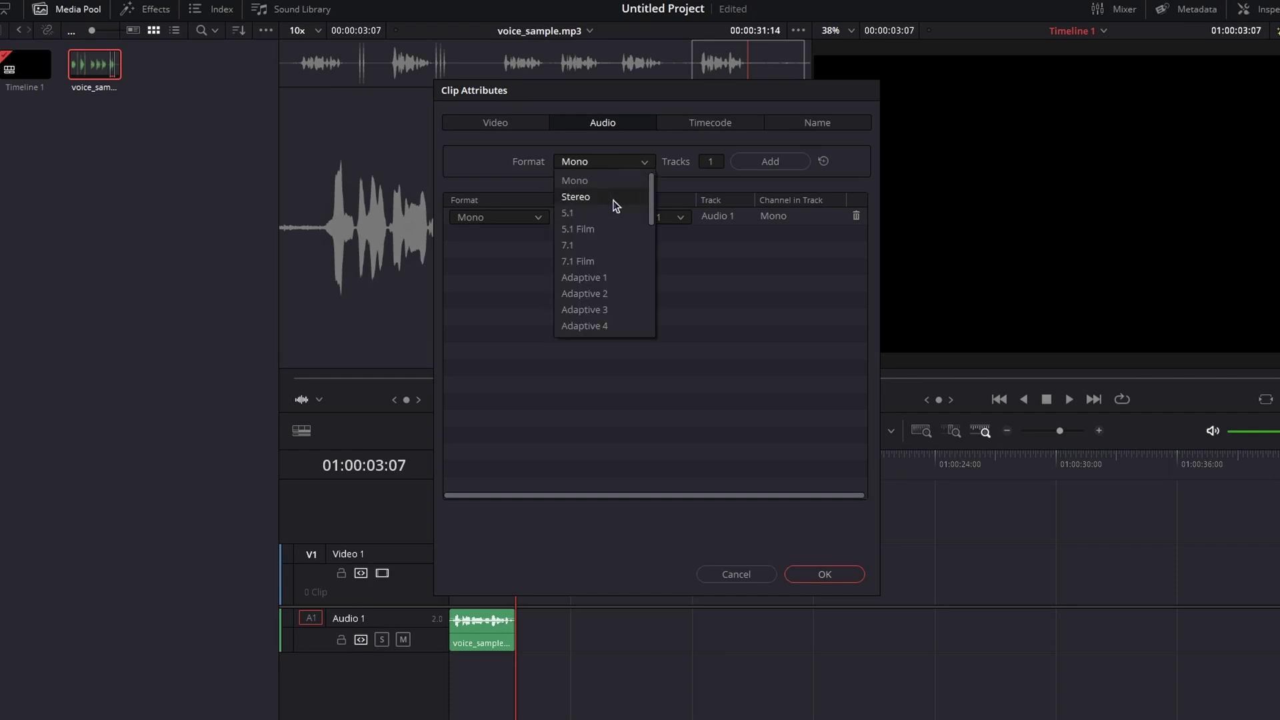
click(618, 197)
click(510, 217)
click(513, 253)
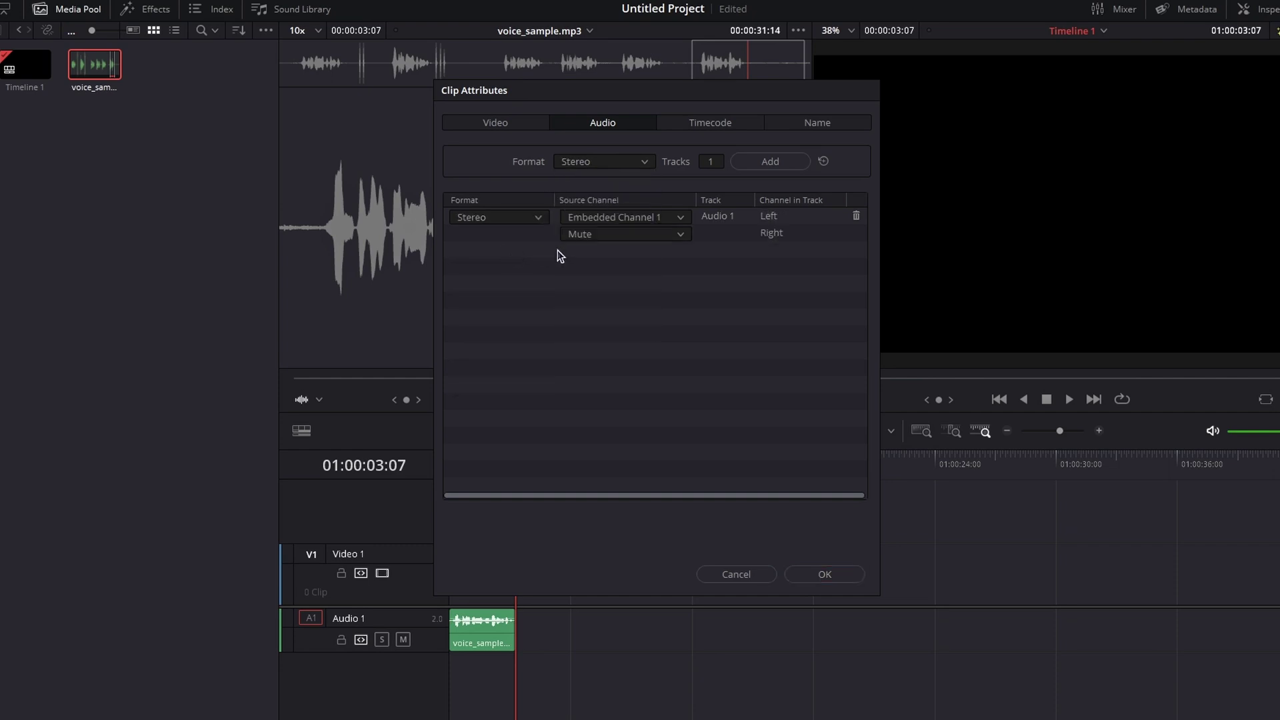
click(594, 238)
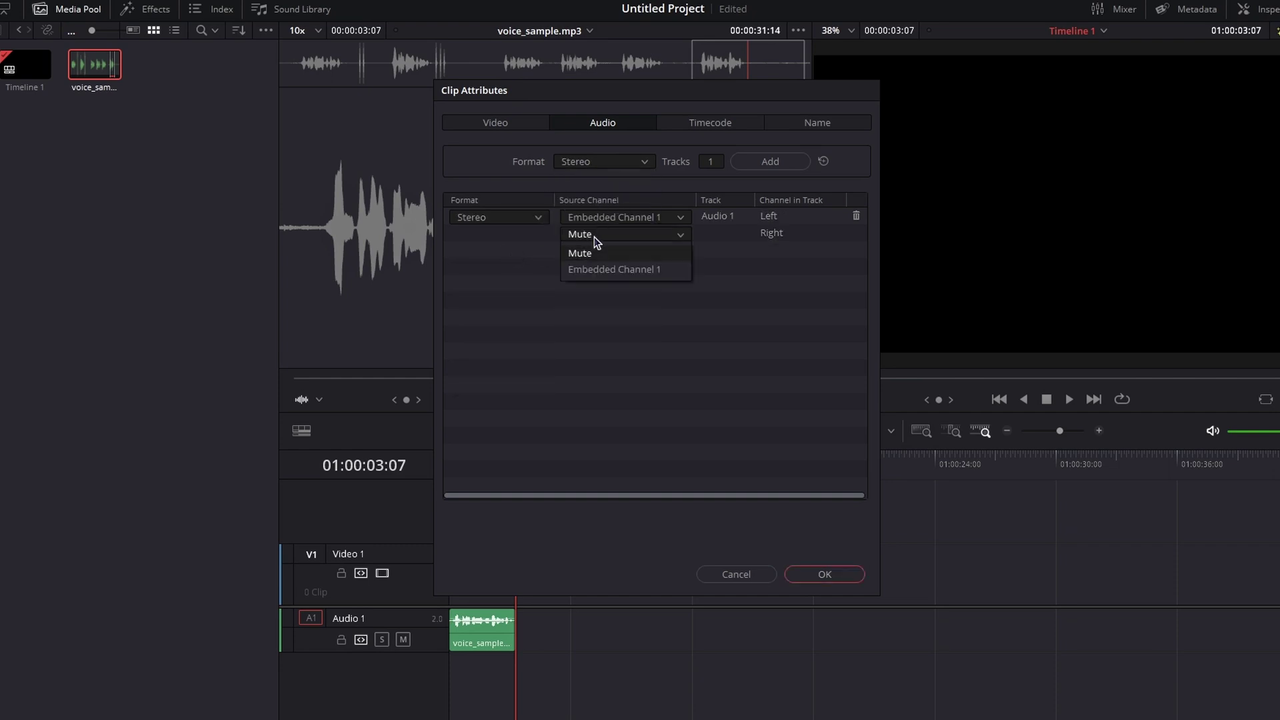
click(603, 268)
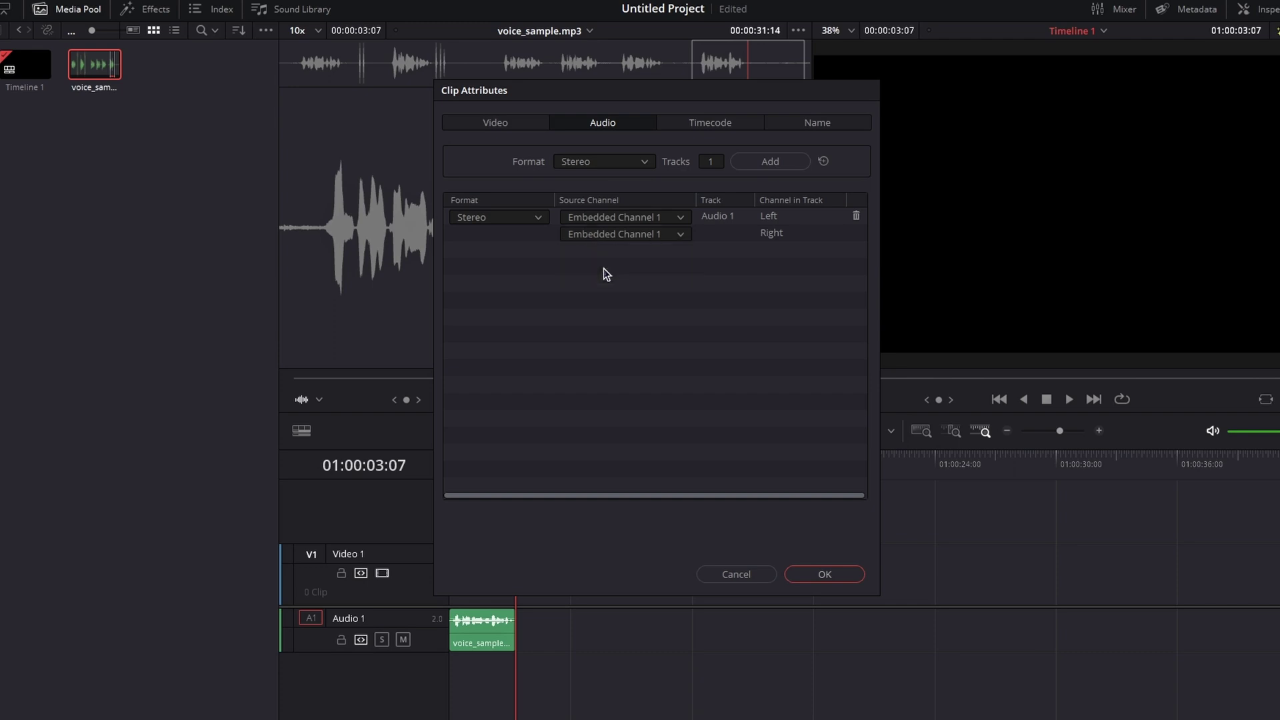
click(825, 575)
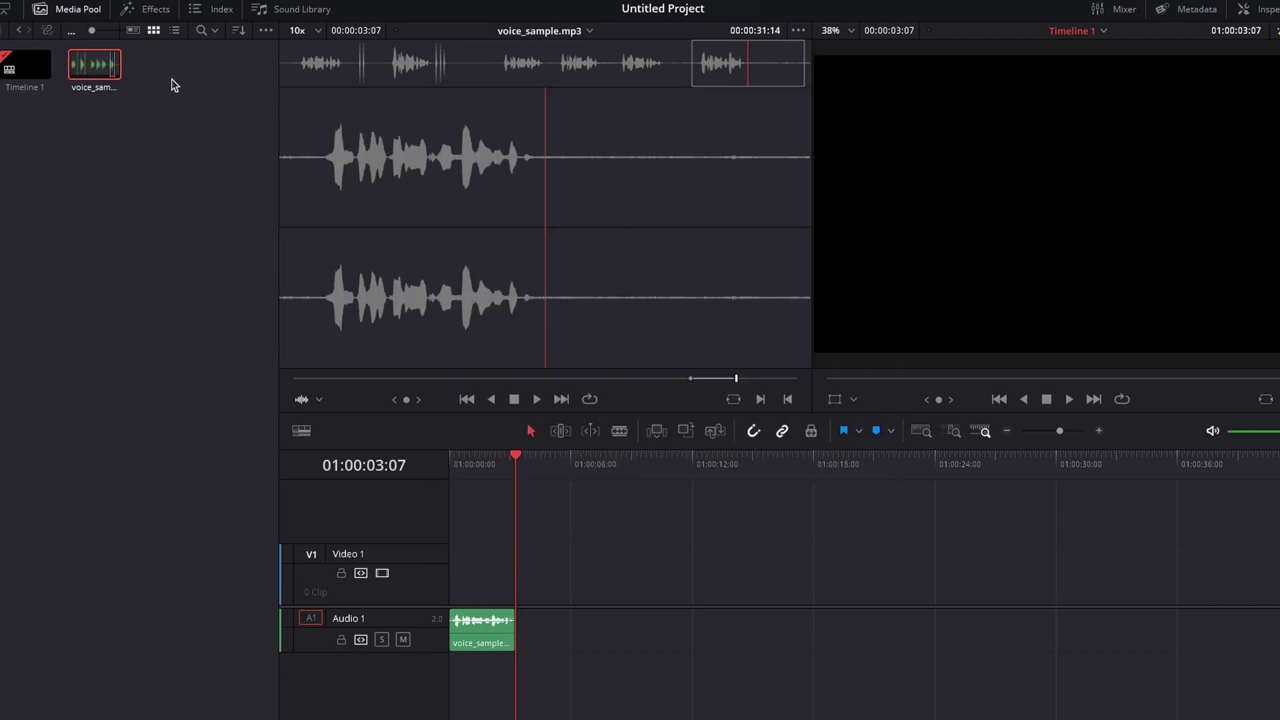
Step: Add another voice_sample copy on Audio 1 around 01:00:06 and play the timeline
drag(672, 509, 571, 594)
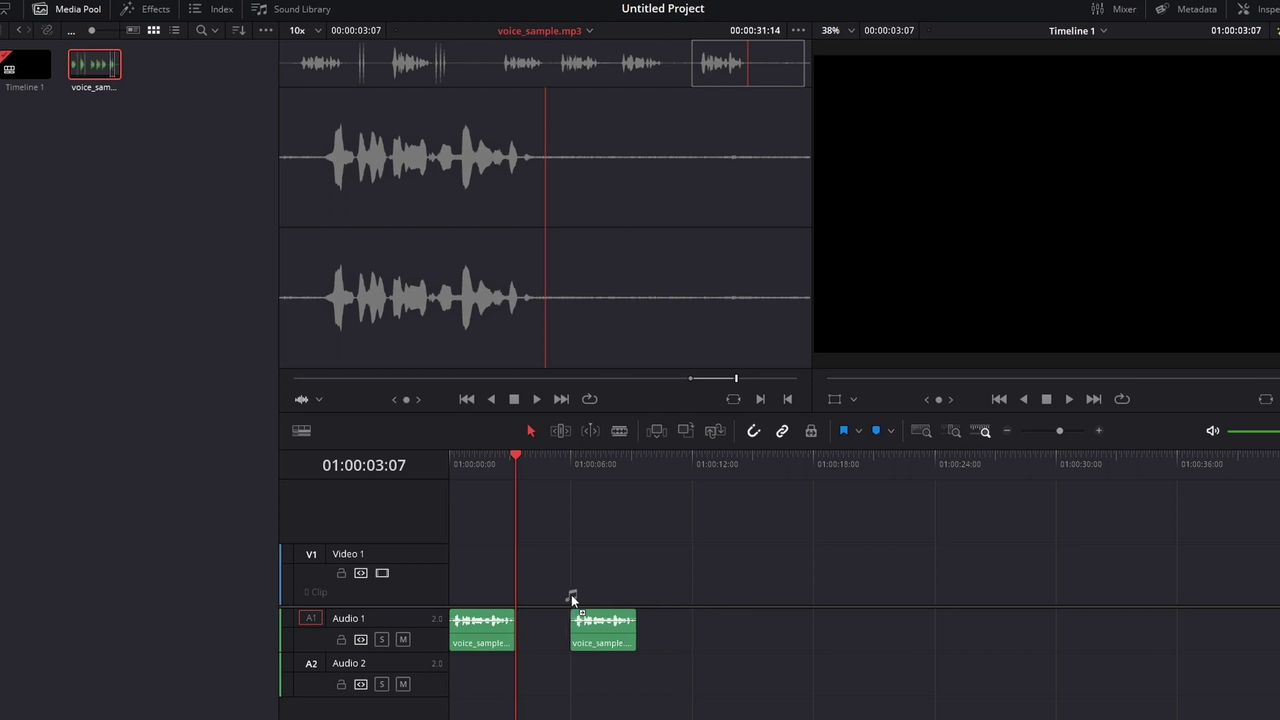
click(451, 466)
key(space)
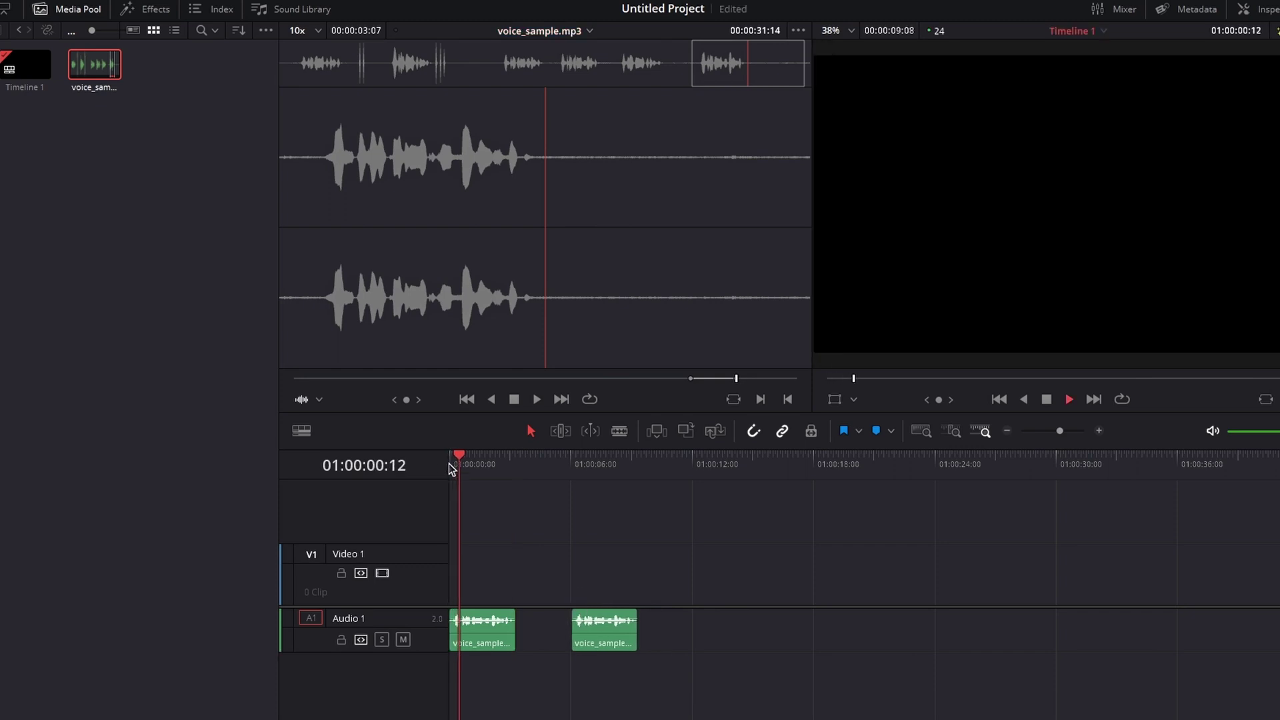
click(567, 470)
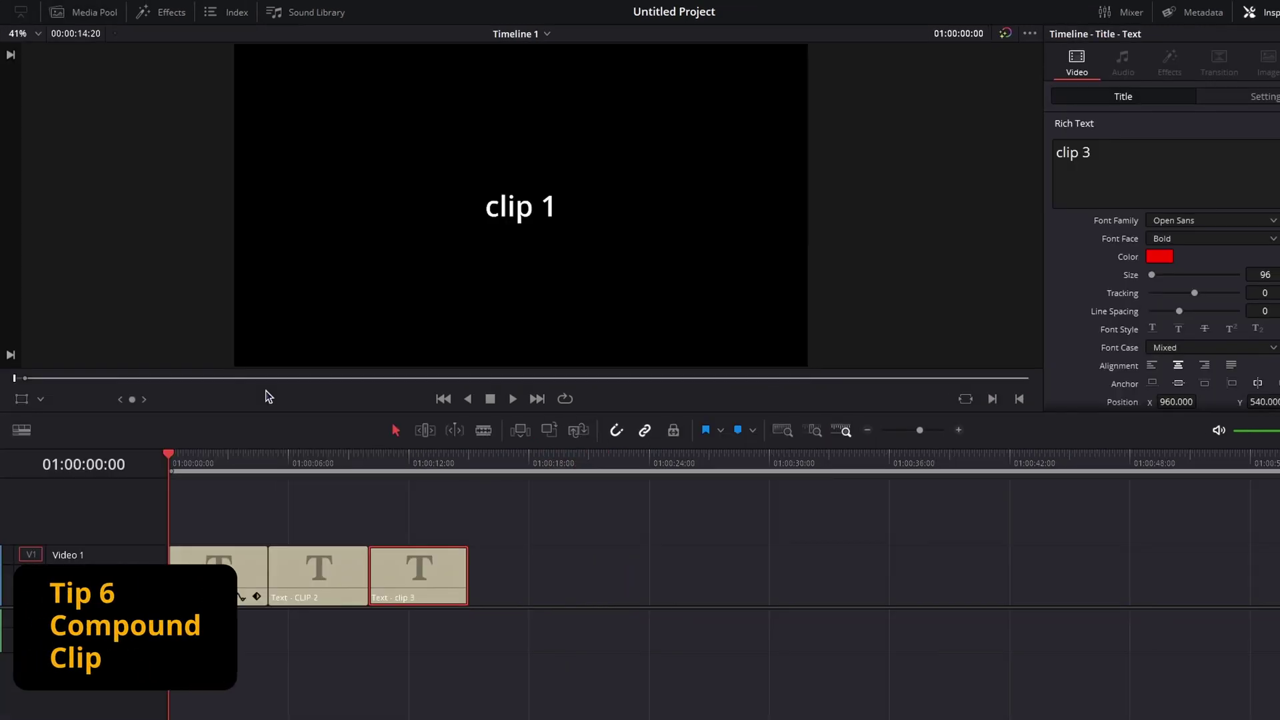
Step: Combine the three title clips into a compound clip named 'test'
drag(220, 463, 277, 475)
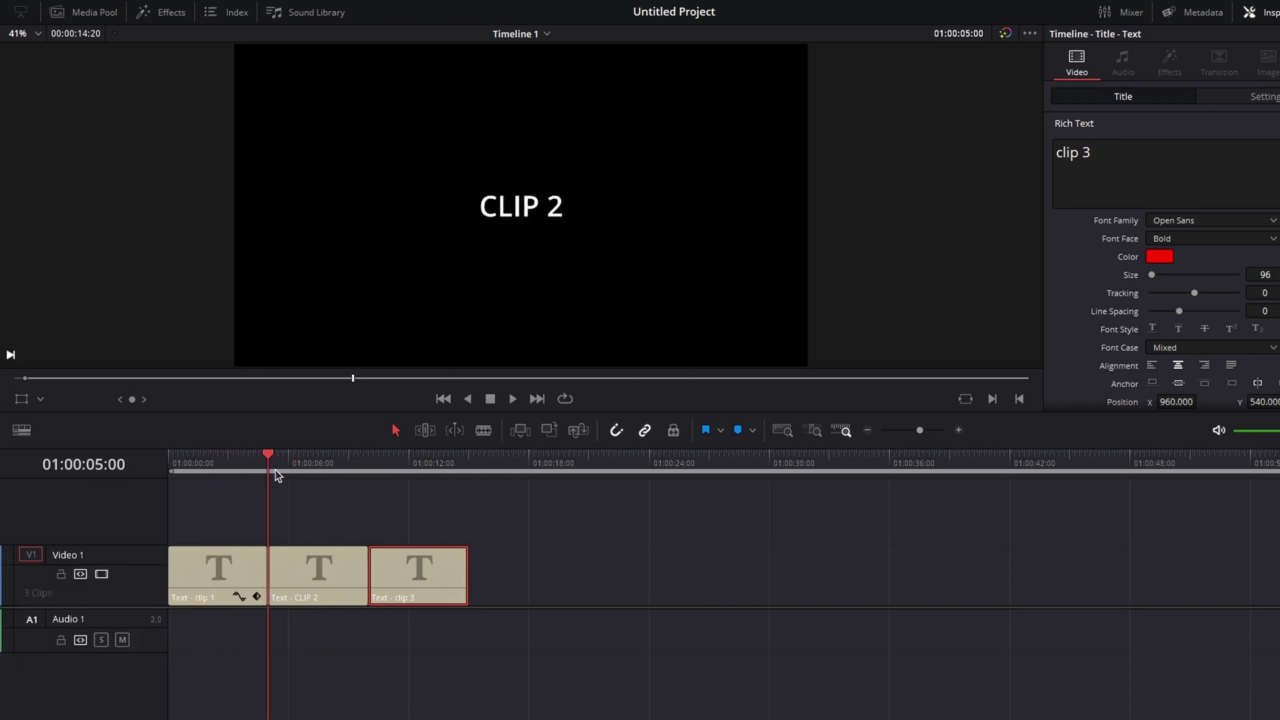
drag(514, 535, 194, 573)
right_click(313, 569)
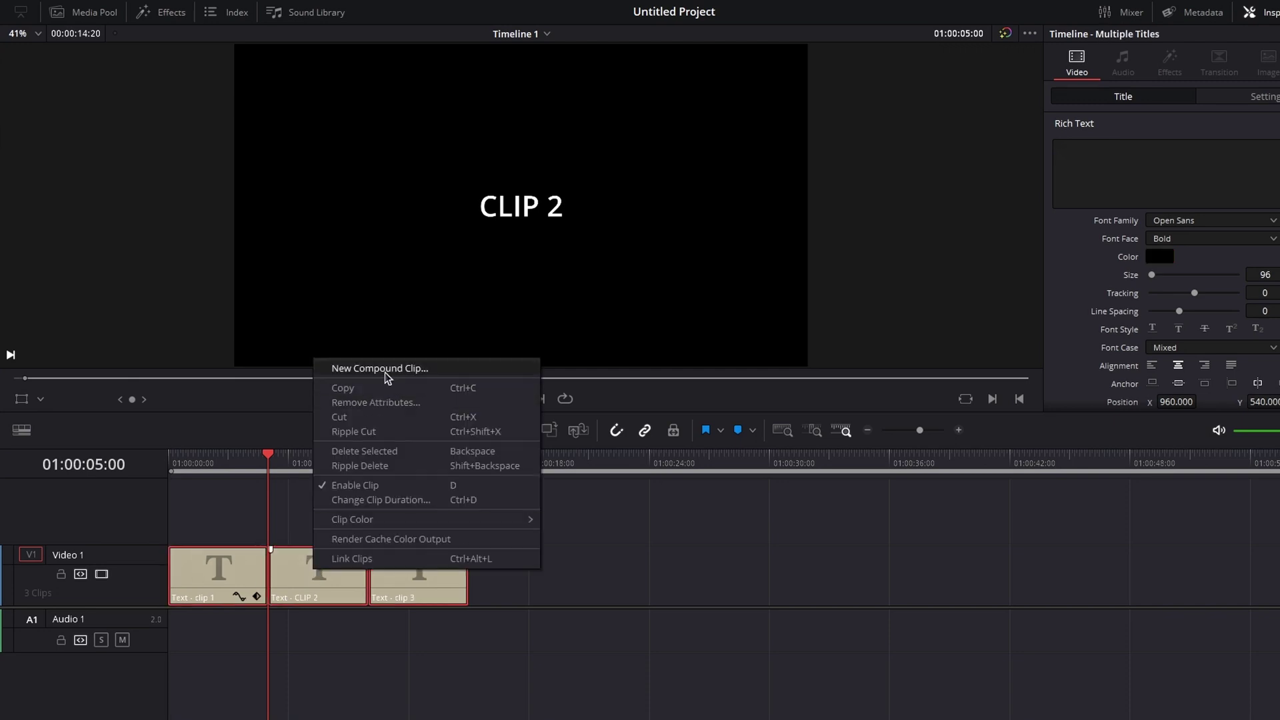
click(386, 372)
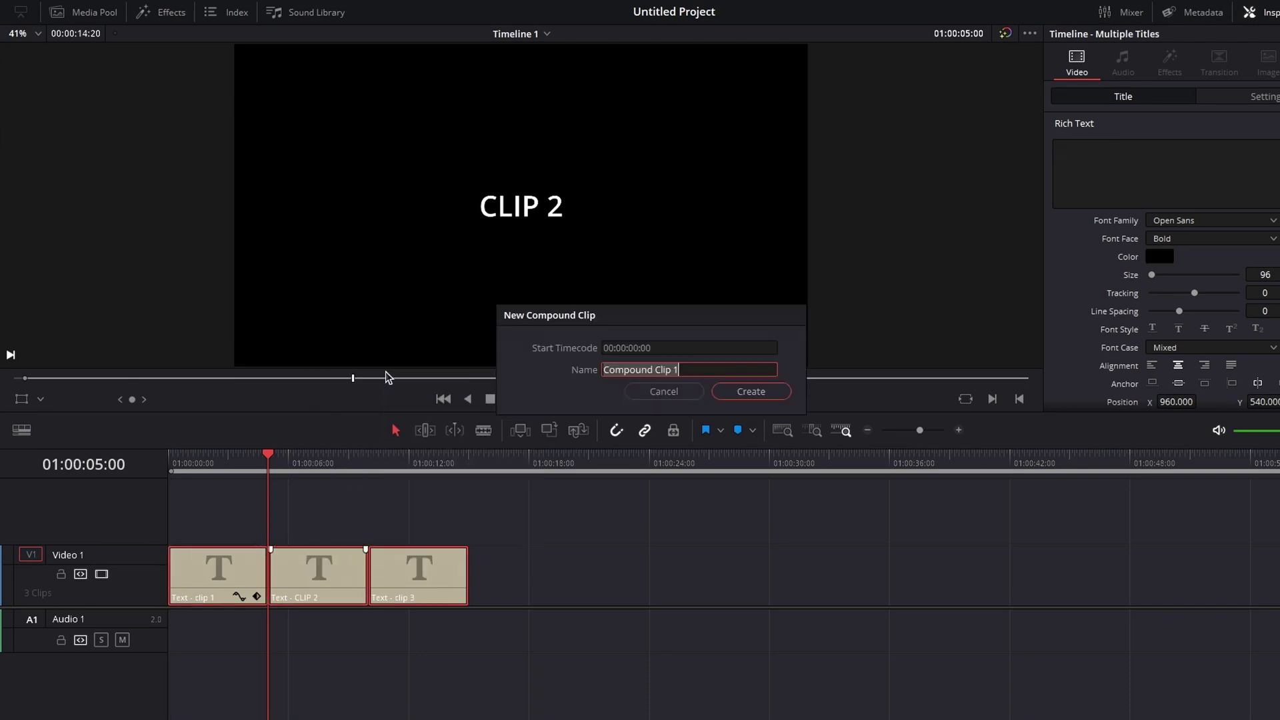
text(test)
key(Return)
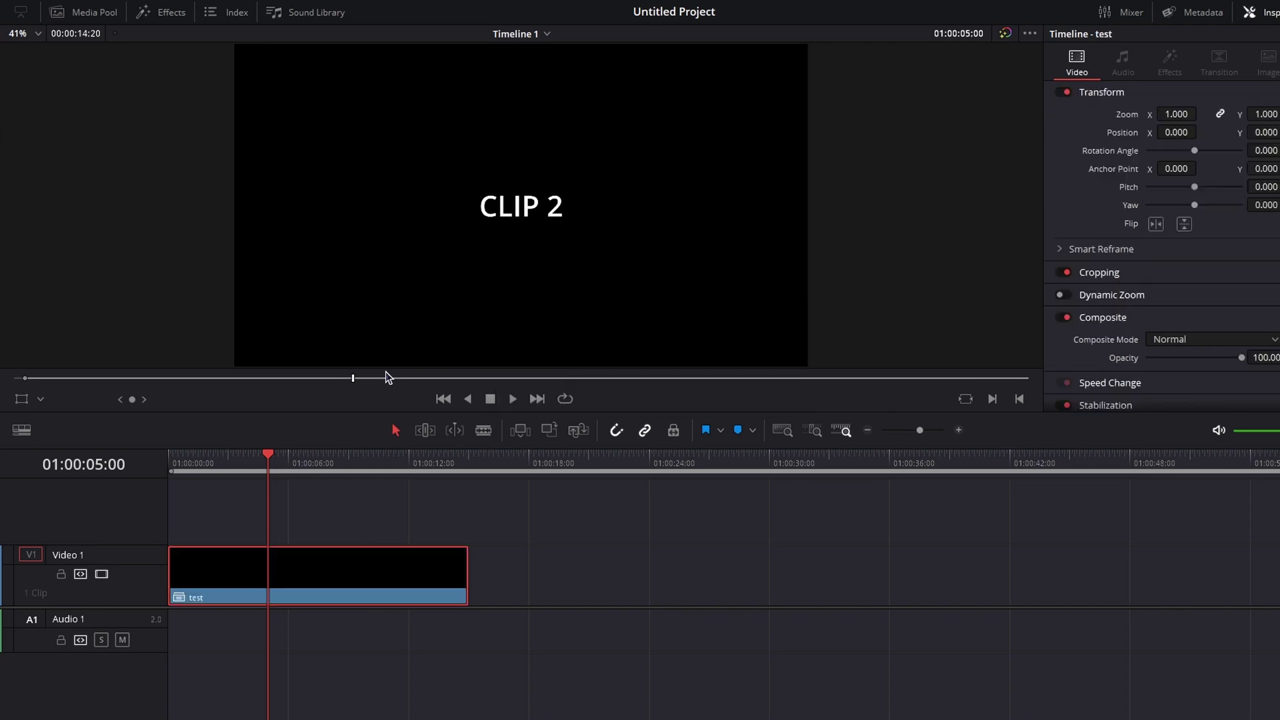
Step: Trim the test clip's end slightly shorter and scrub to preview it
click(185, 457)
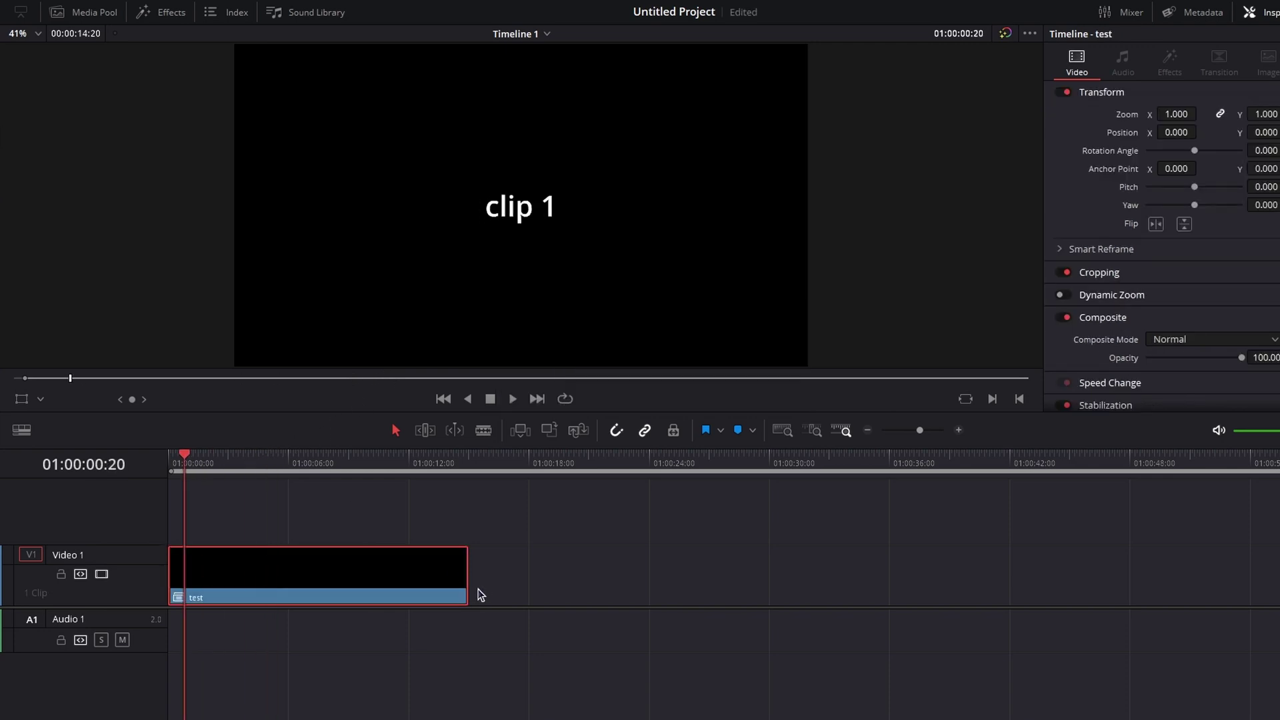
mouse_move(463, 580)
mouse_down()
mouse_move(380, 572)
mouse_move(456, 577)
mouse_up()
drag(220, 460, 335, 472)
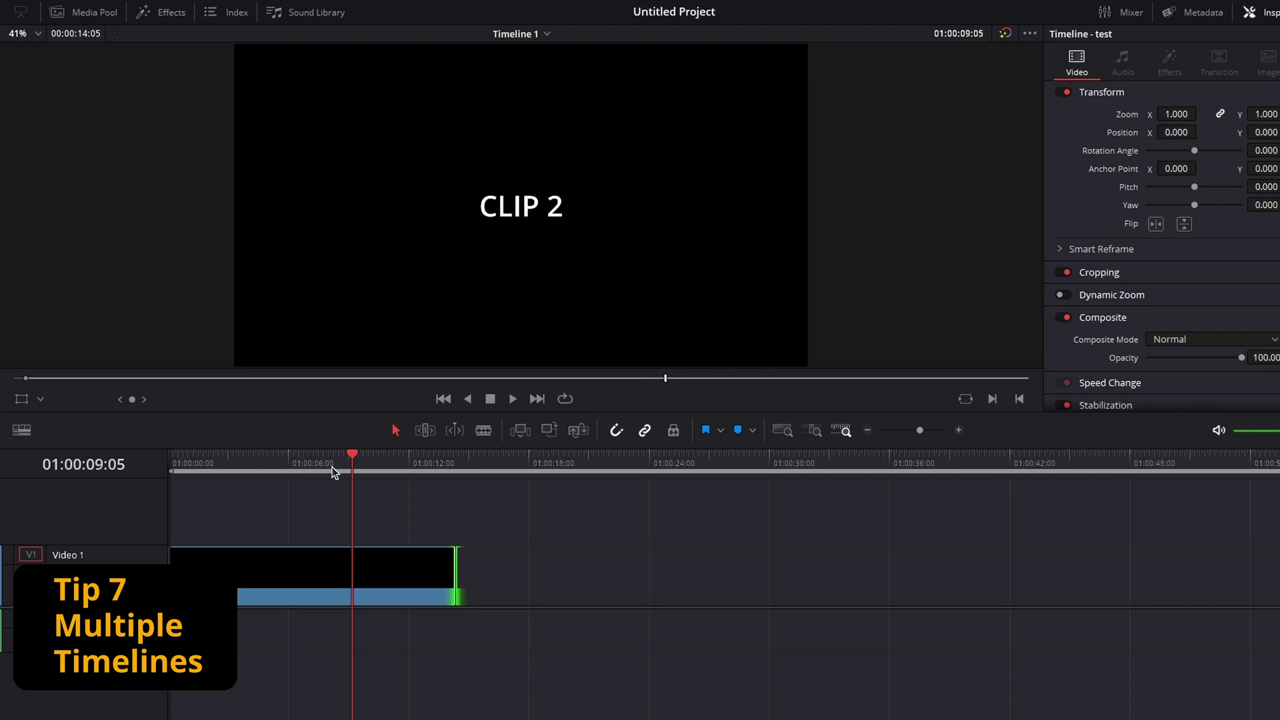
Step: Turn on stacked timelines and add a new timeline tab
click(22, 433)
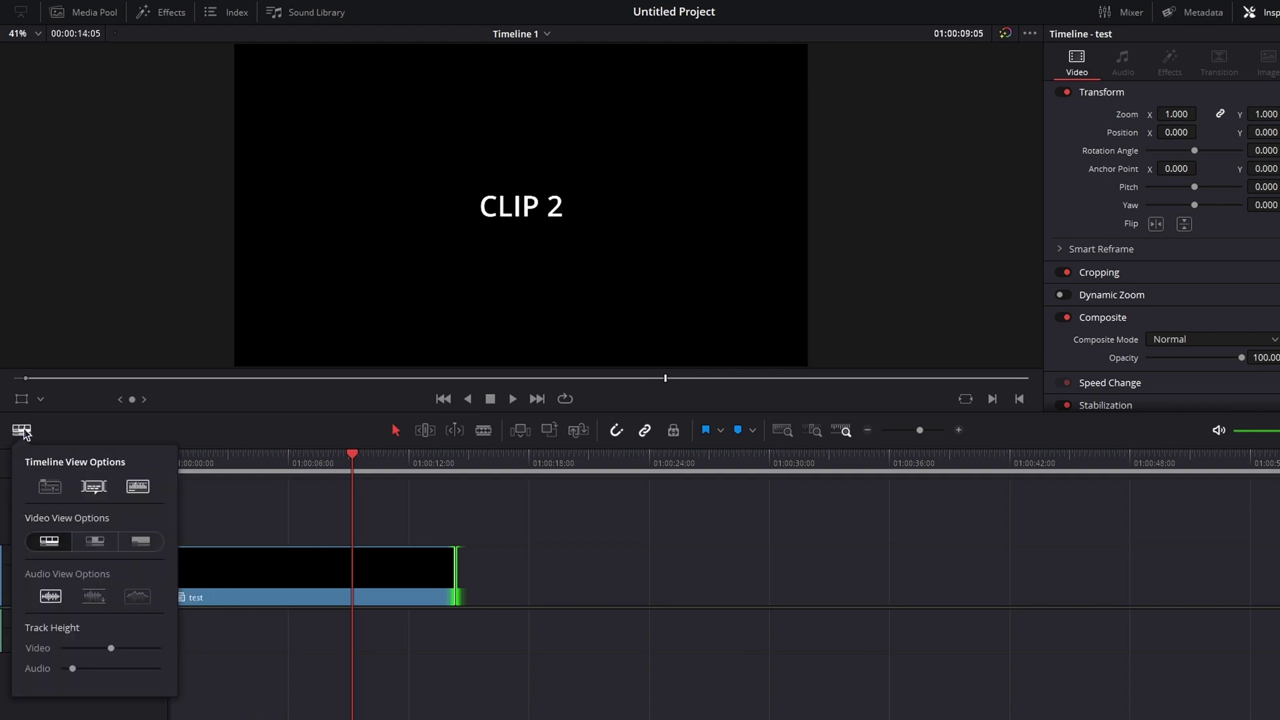
click(58, 492)
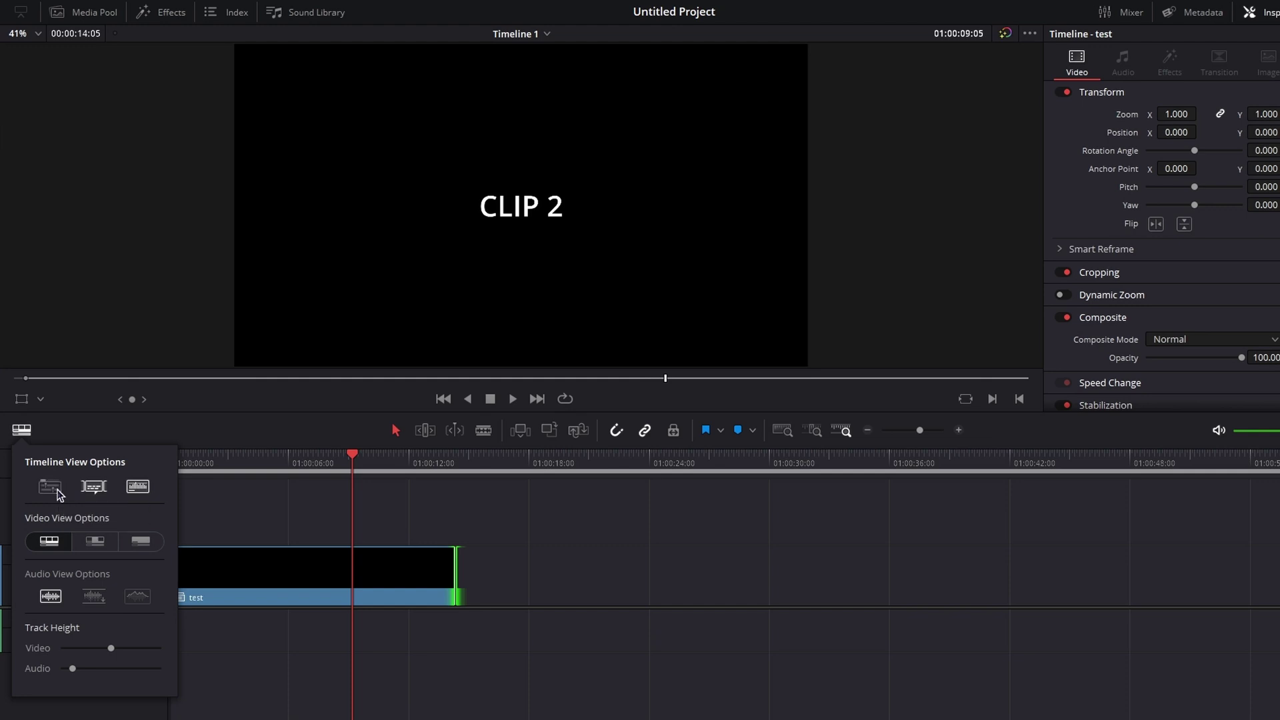
click(100, 462)
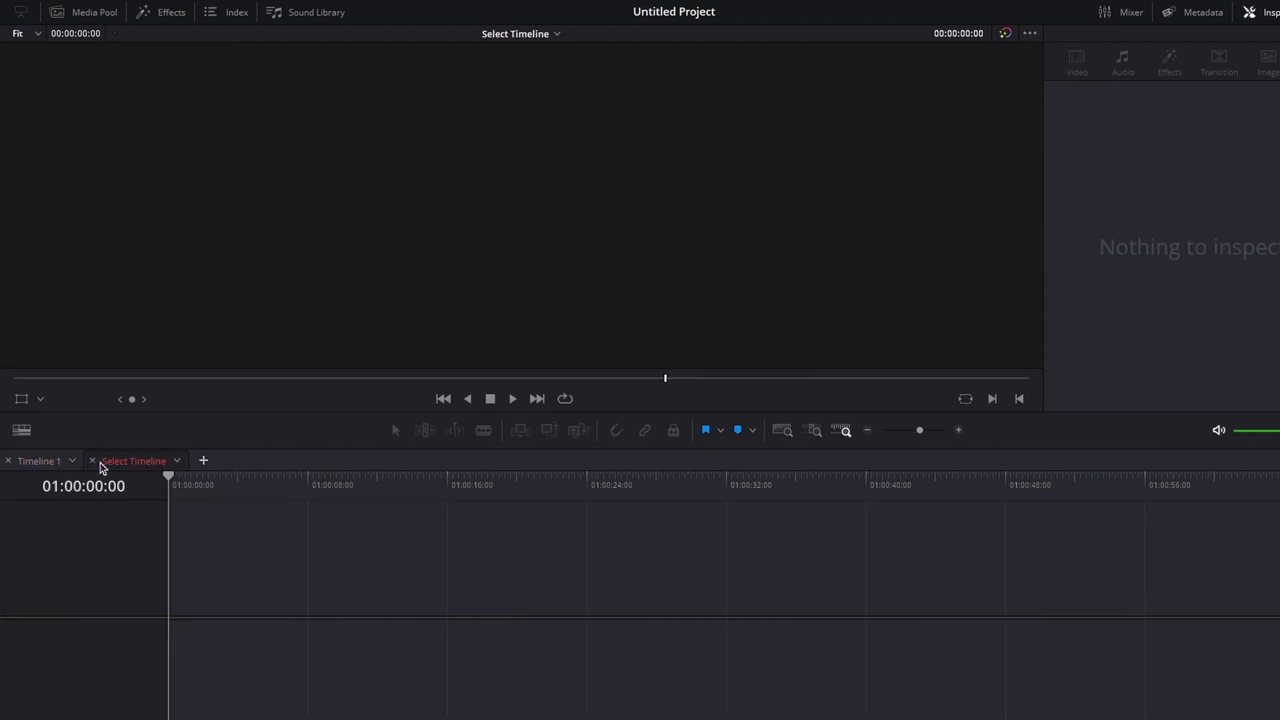
click(38, 460)
Step: Open test in its own timeline and move CLIP 2 after clip 3, leaving a gap
right_click(297, 604)
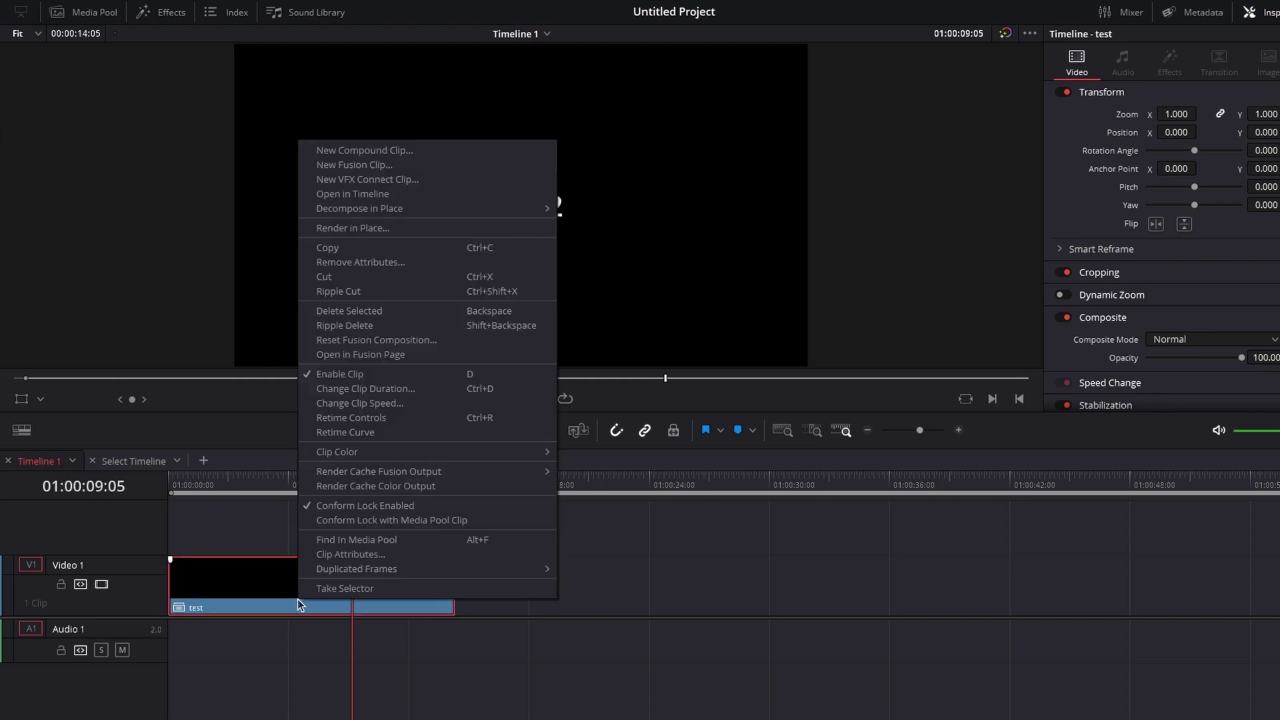
click(360, 194)
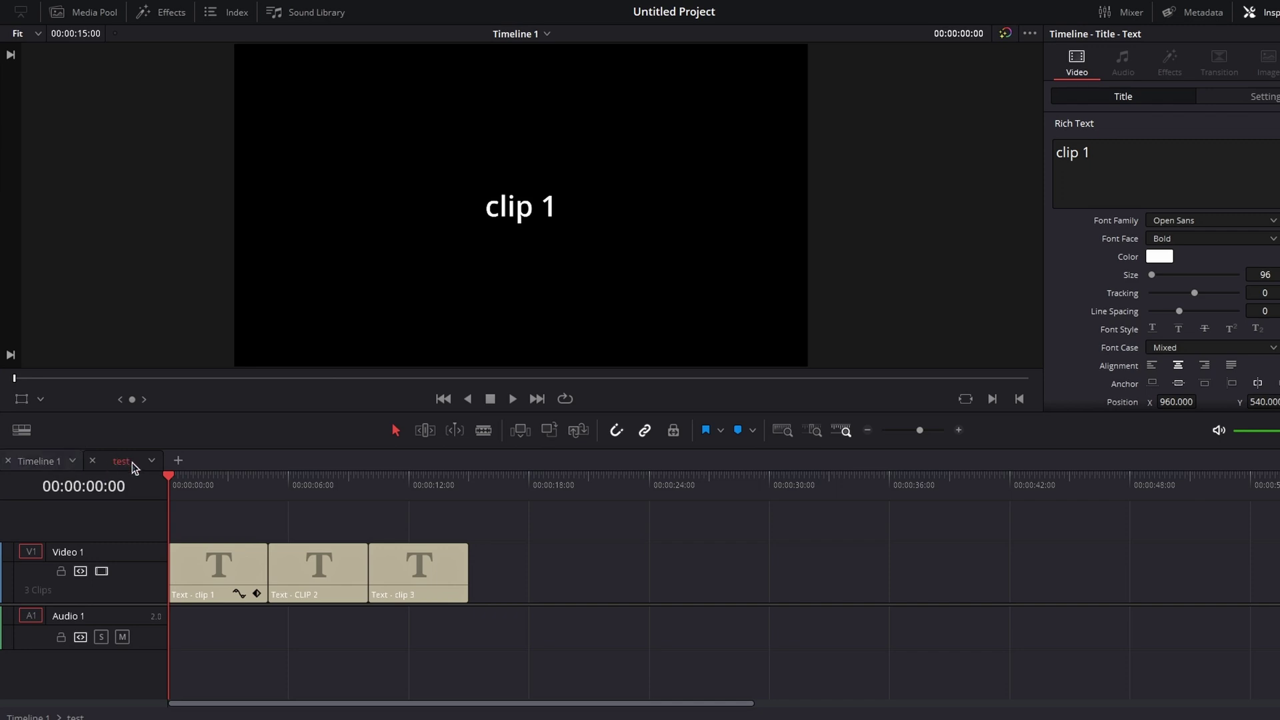
drag(186, 491, 415, 499)
drag(349, 548, 549, 548)
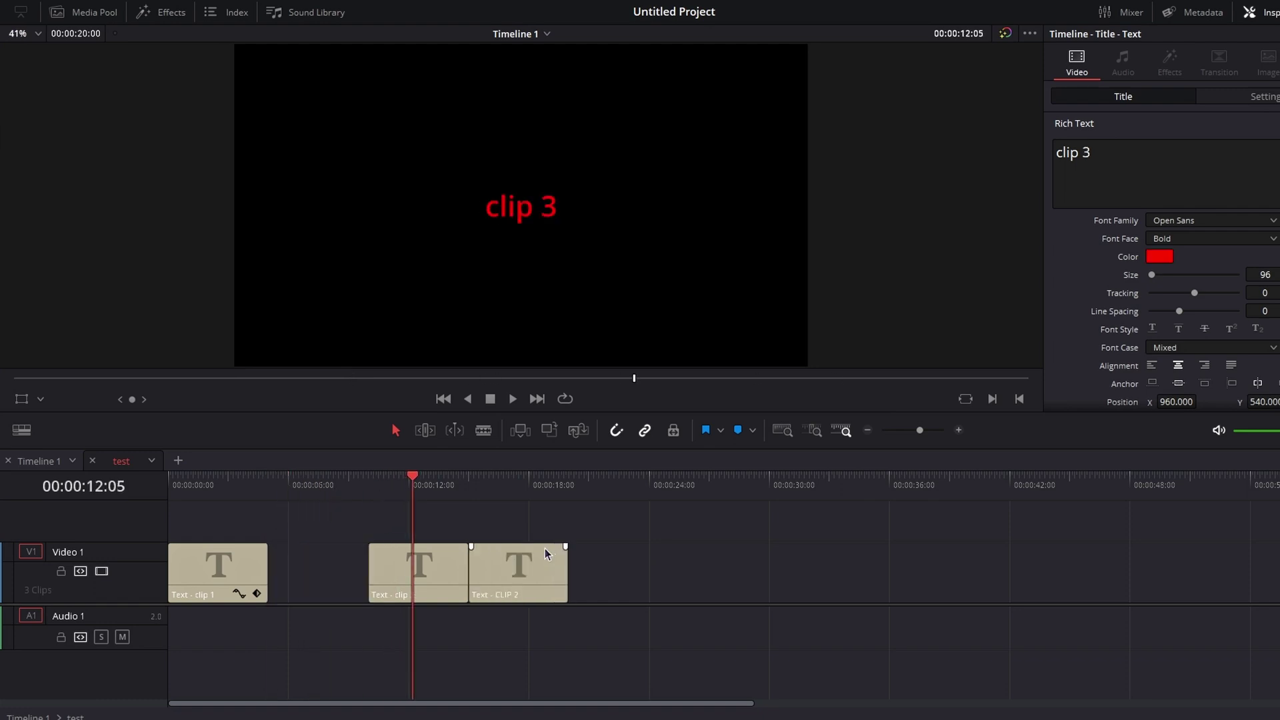
click(40, 460)
drag(225, 477, 499, 483)
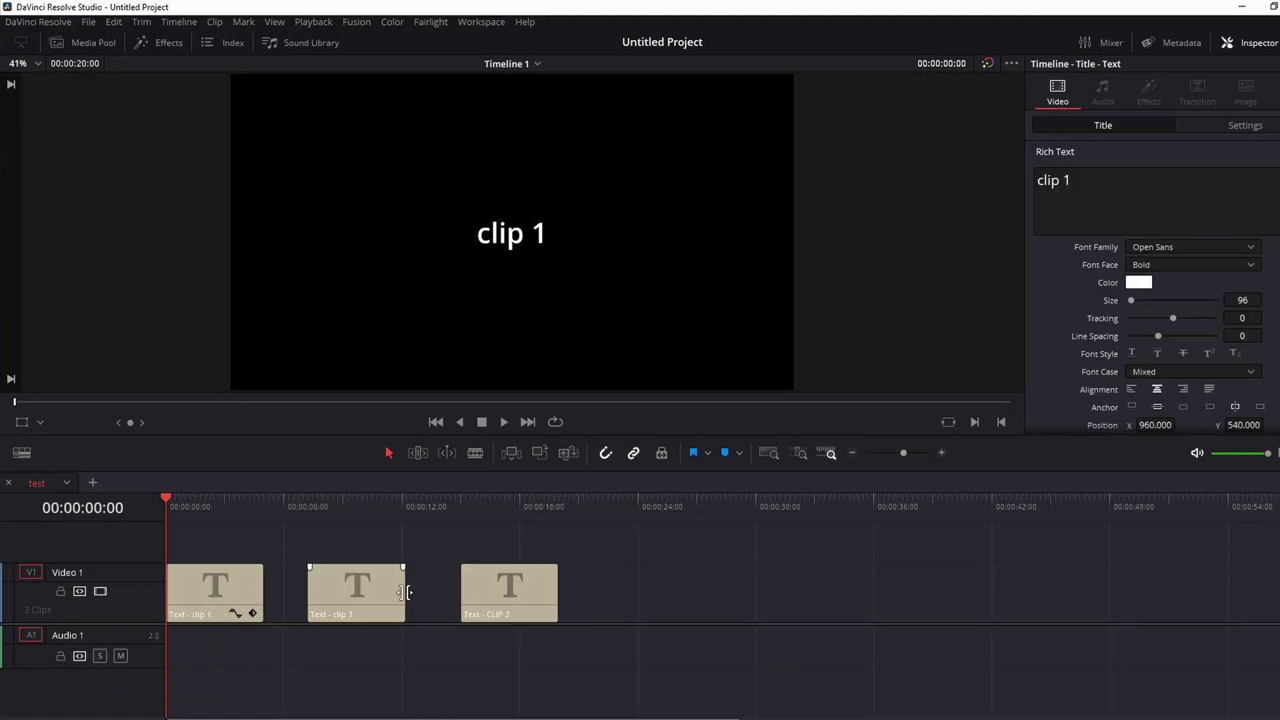
Step: Nudge CLIP 2 slightly left, then apply Delete Gaps to all three title clips
drag(497, 596, 482, 596)
drag(612, 551, 224, 587)
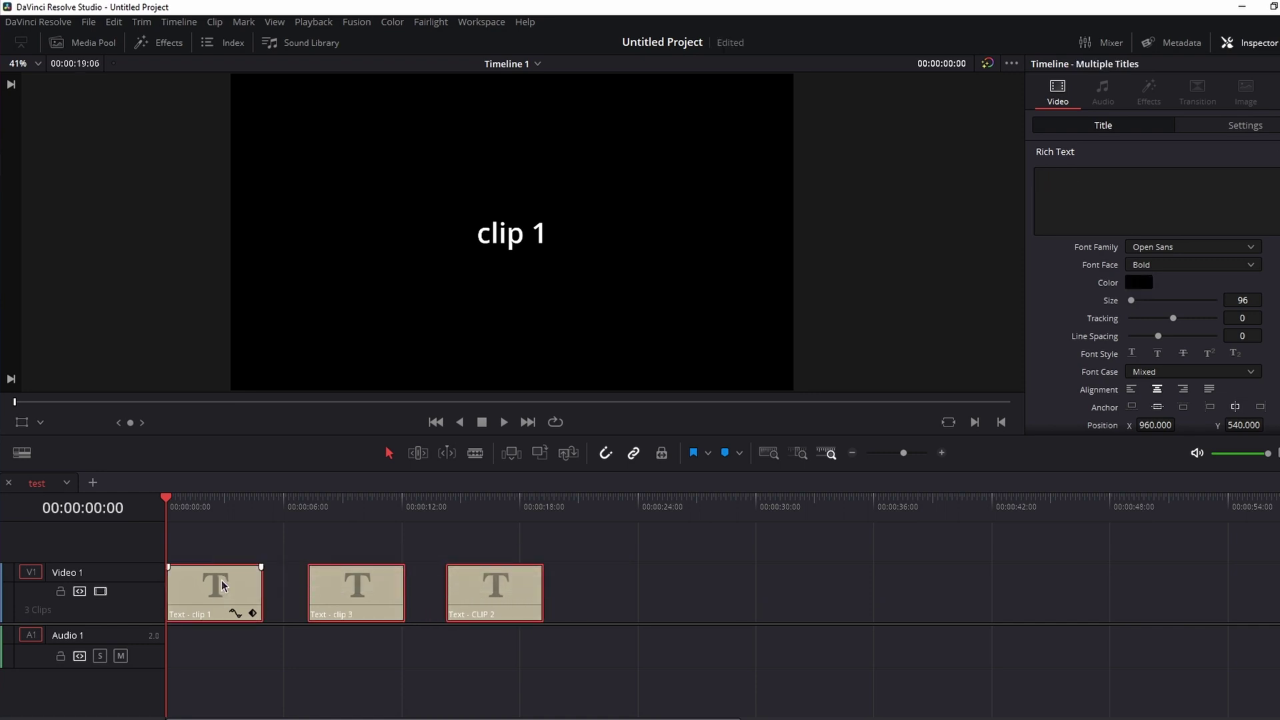
click(110, 23)
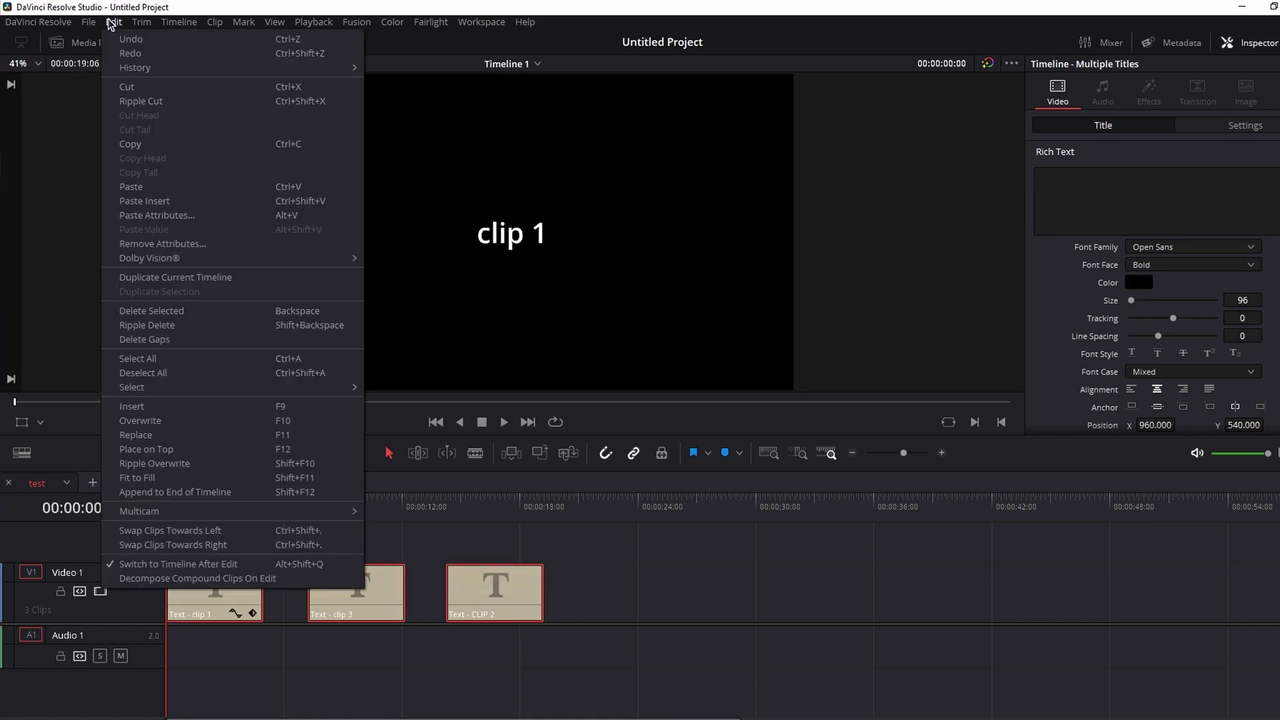
click(182, 338)
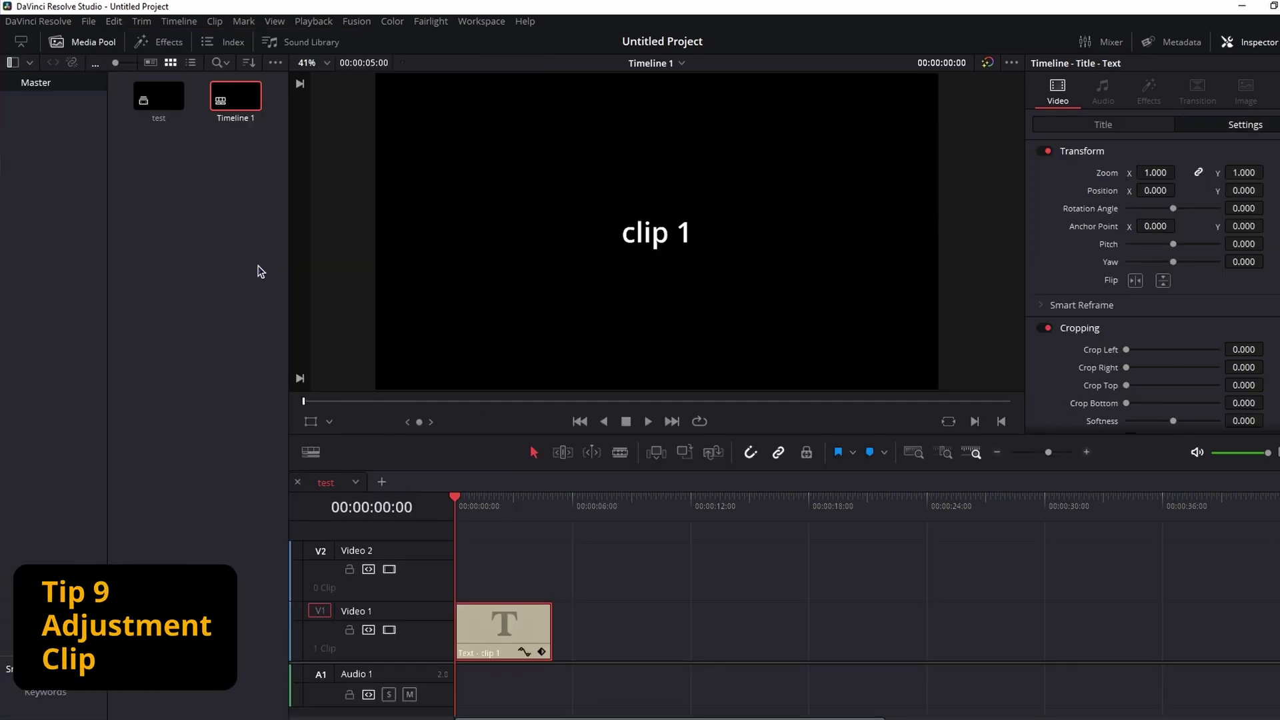
Step: Put an Adjustment Clip on Video 2 above clip 1 and set its zoom to 2.840
click(100, 45)
click(157, 42)
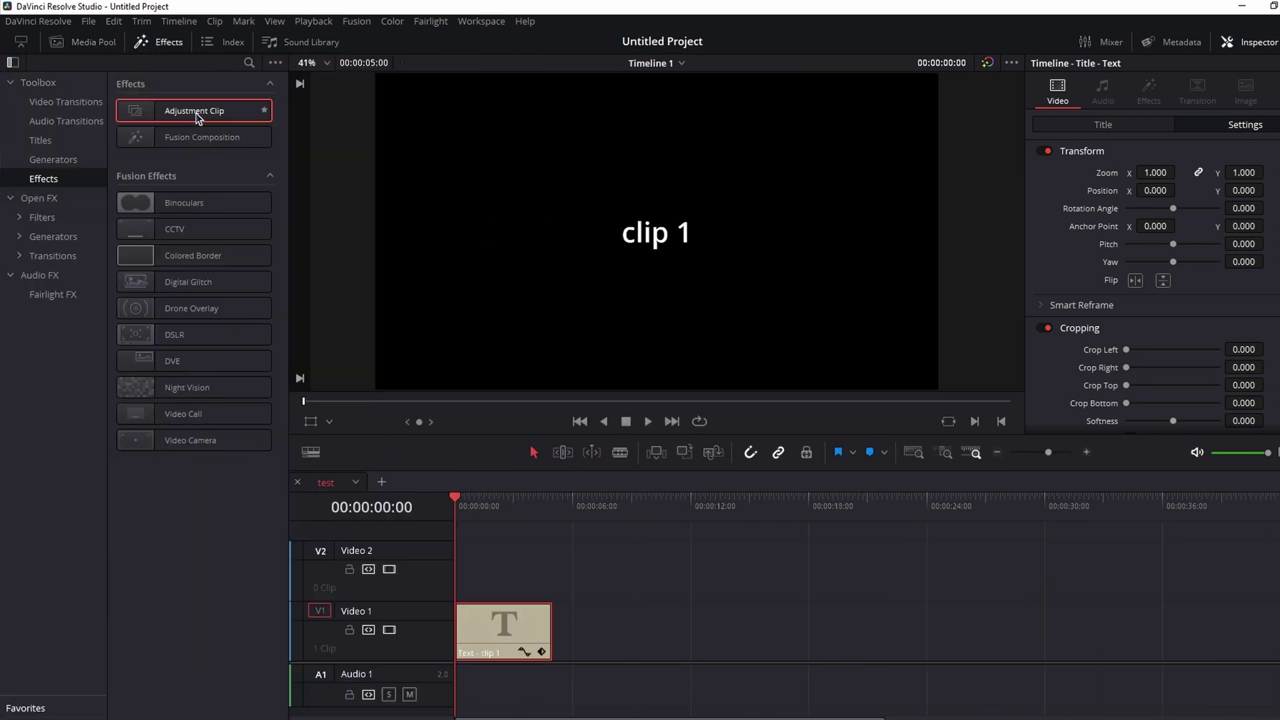
drag(209, 119, 454, 566)
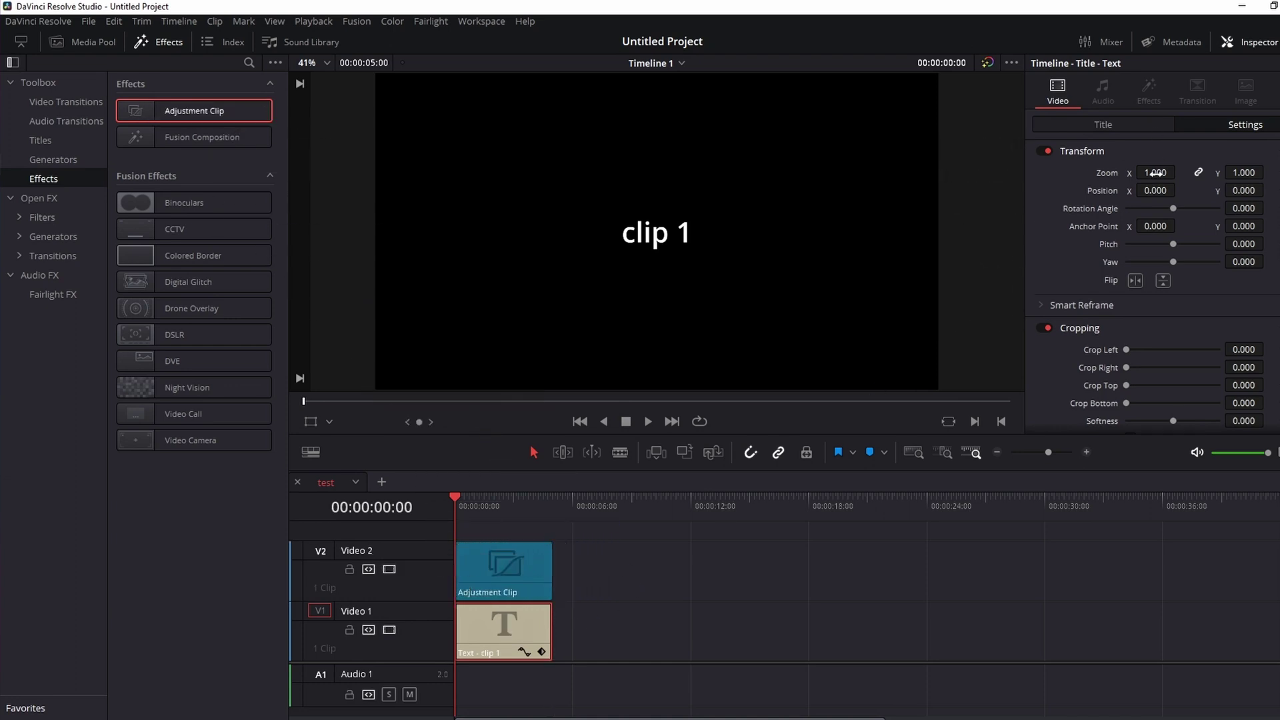
drag(1157, 172, 1155, 173)
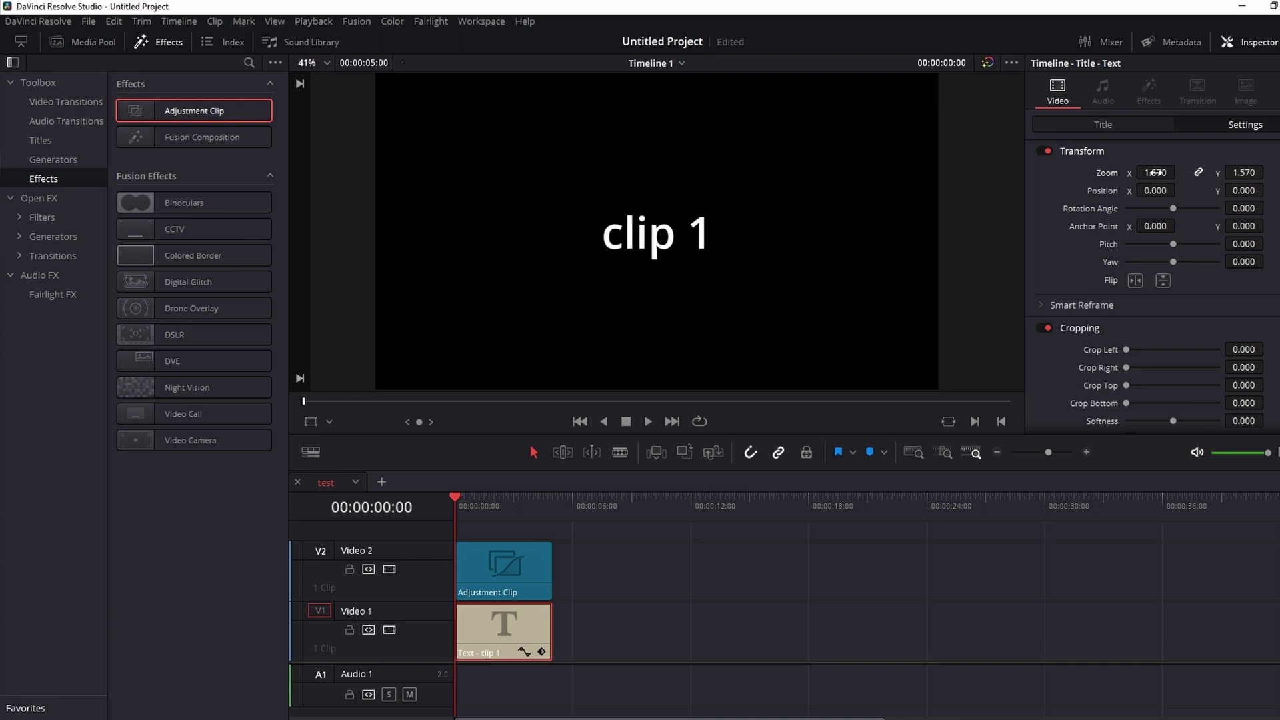
double_click(1113, 174)
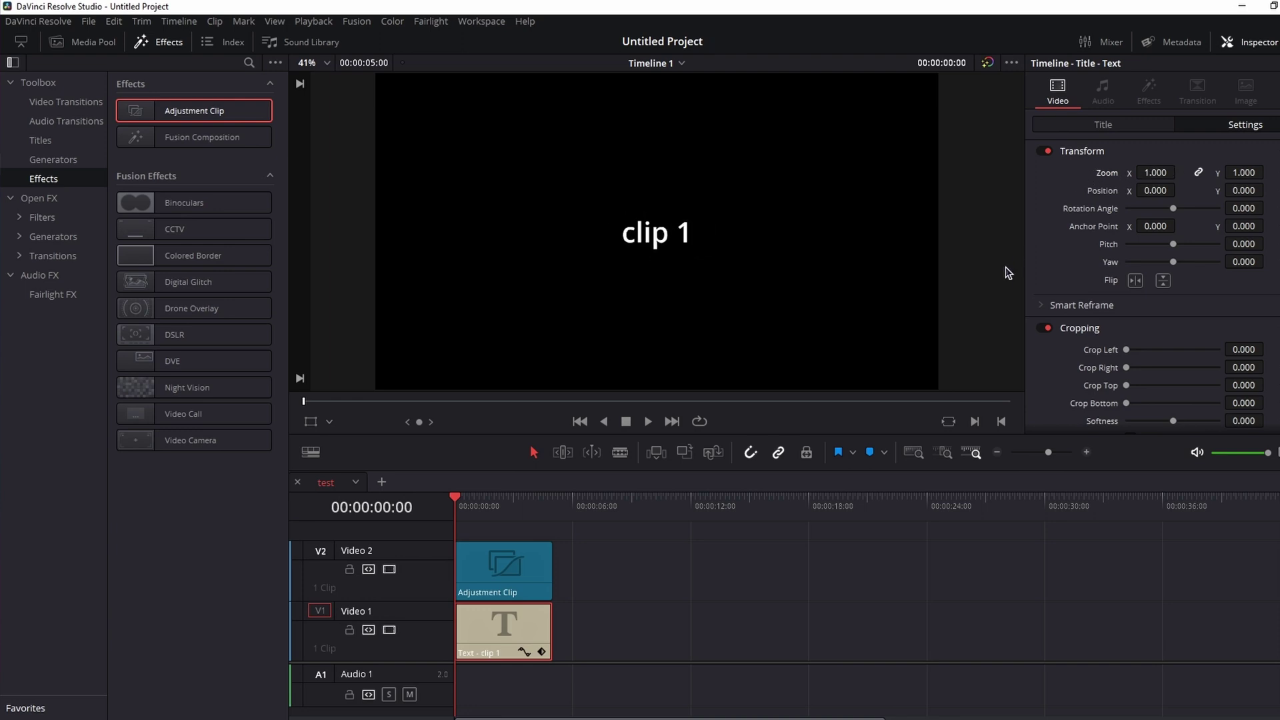
click(495, 580)
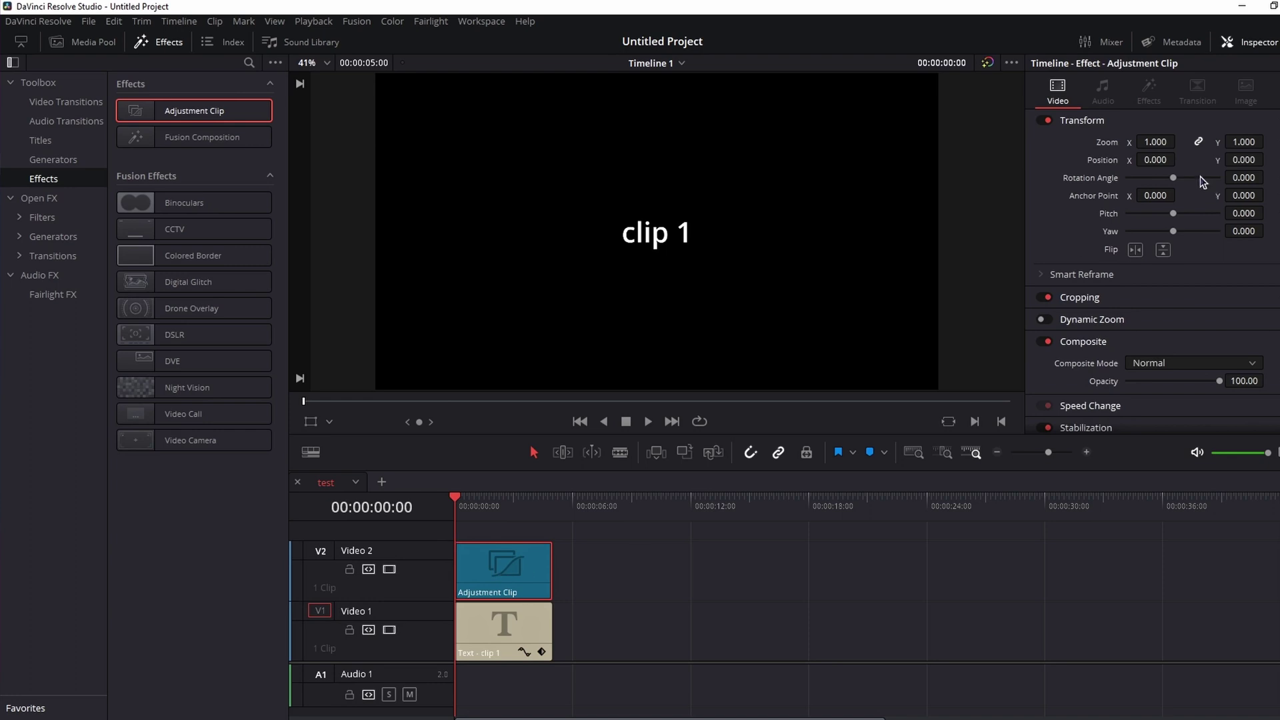
drag(1156, 142, 1084, 183)
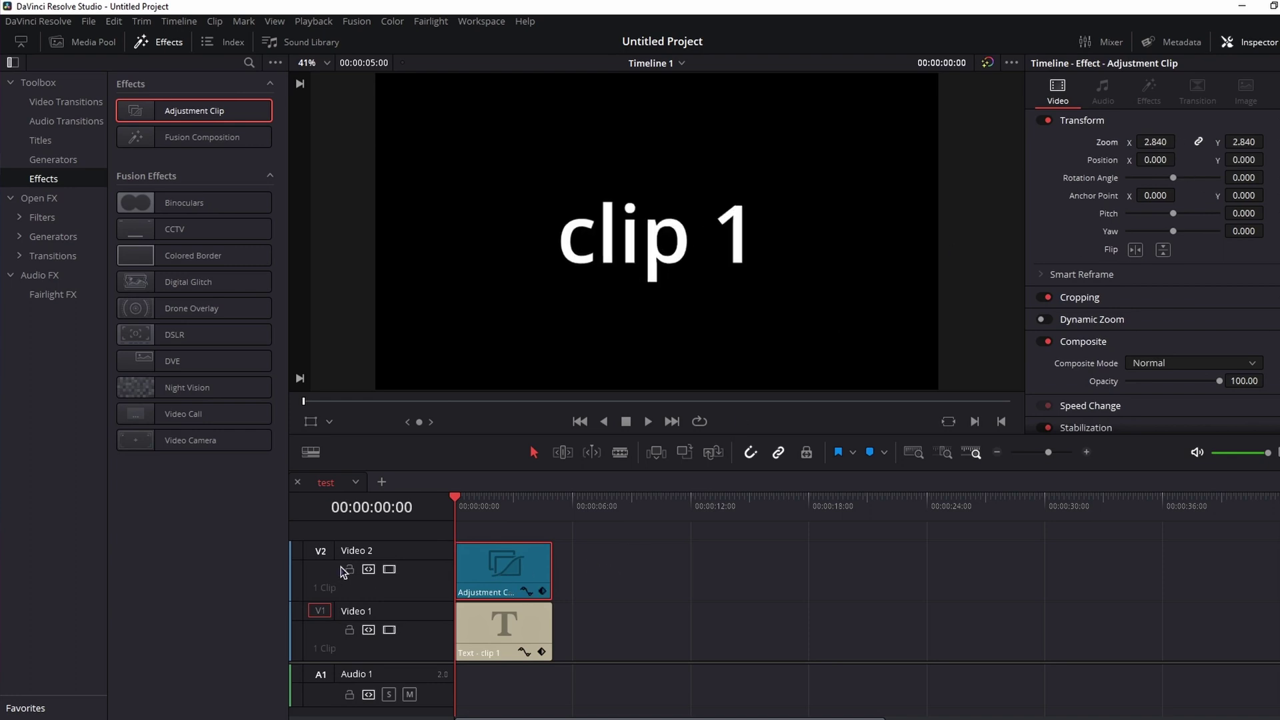
Step: Toggle the Video 2 track off and back on to compare the enlarged title
click(390, 570)
mouse_move(465, 511)
mouse_down()
mouse_move(514, 508)
mouse_move(460, 510)
mouse_up()
click(391, 570)
click(500, 505)
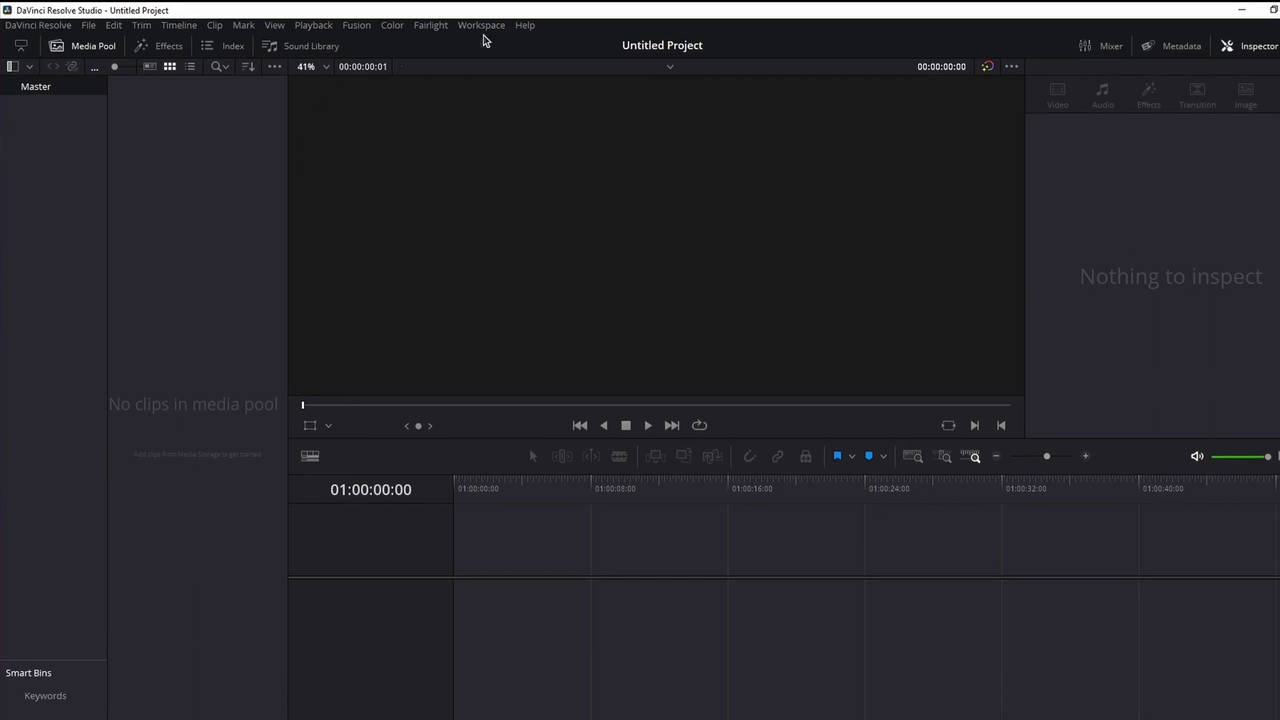
click(487, 25)
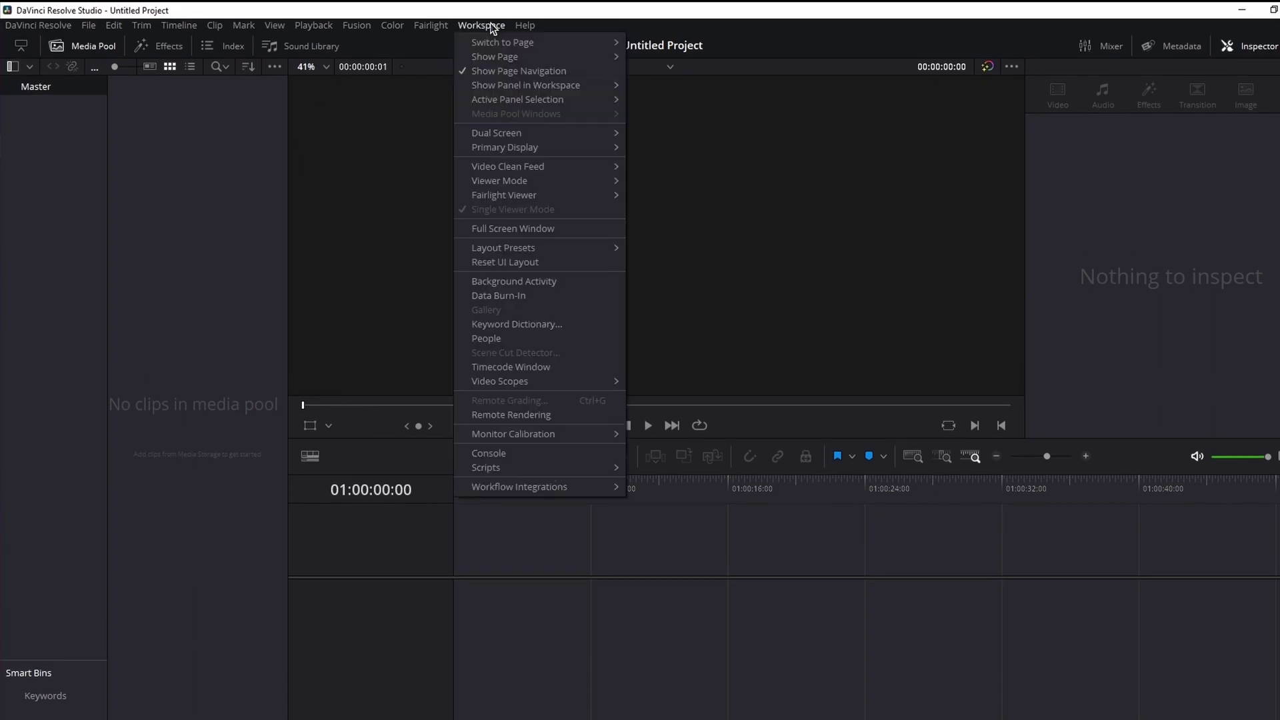
mouse_move(507, 61)
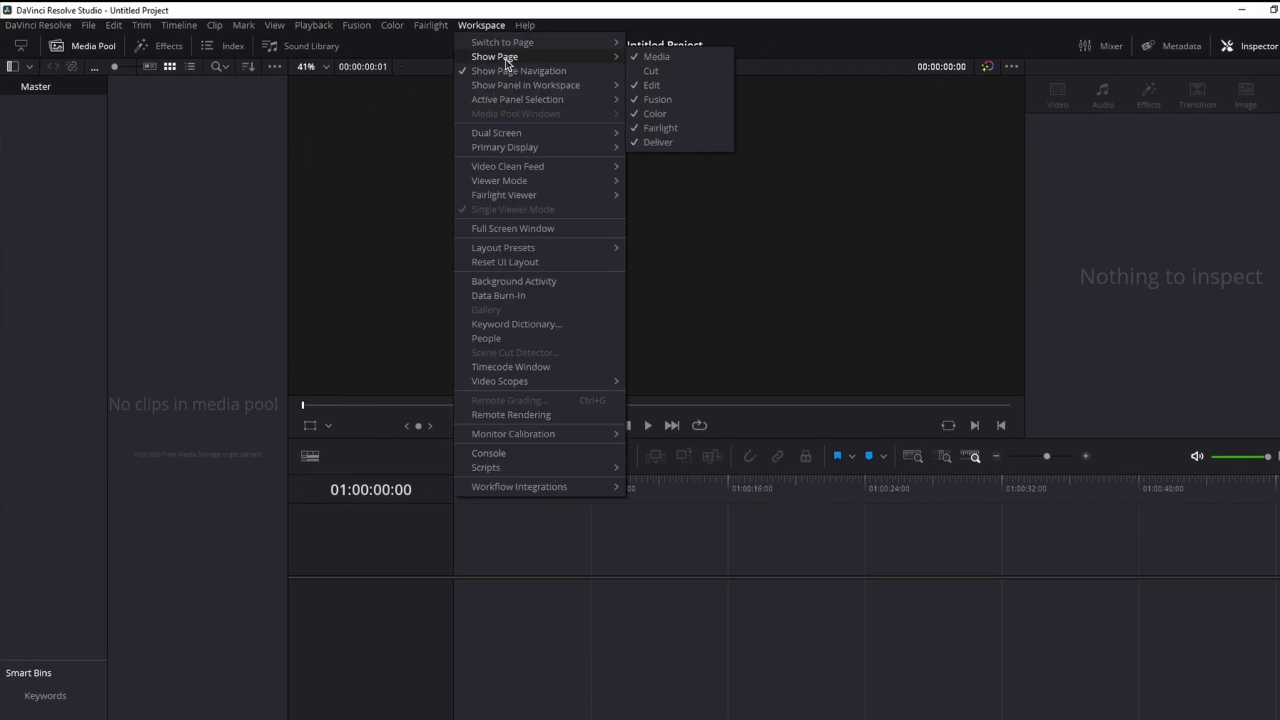
click(652, 71)
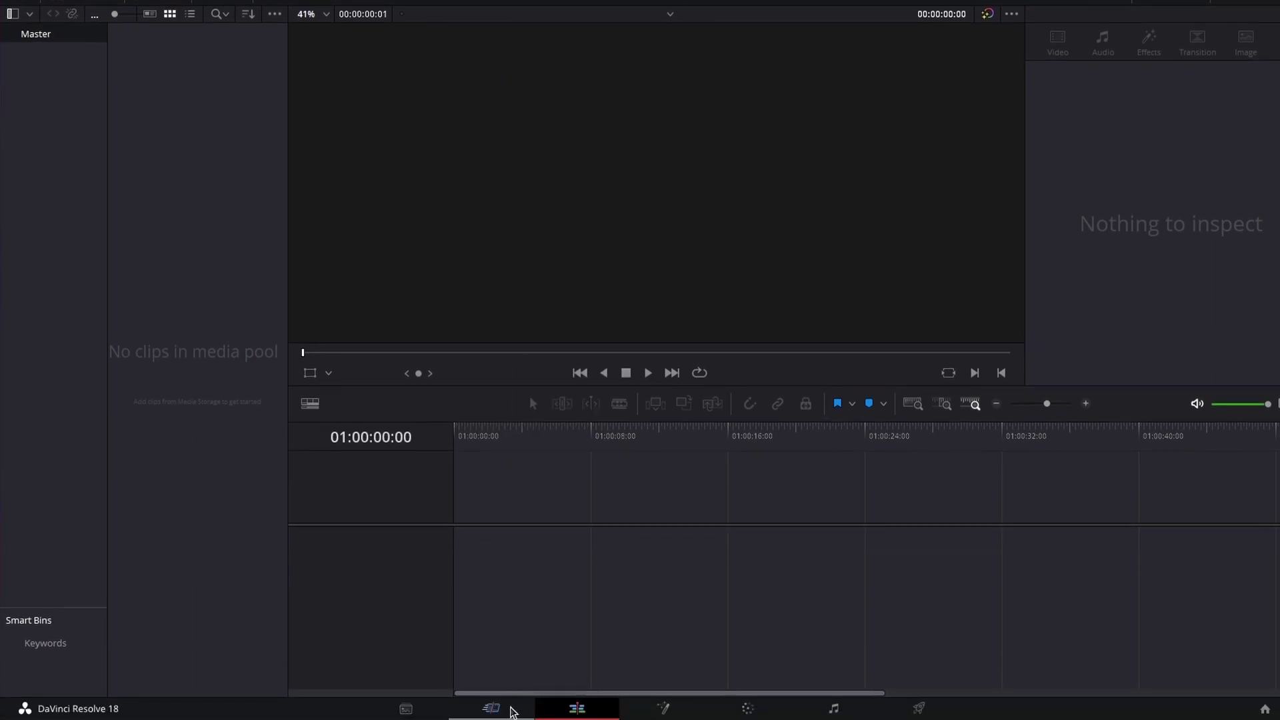
click(507, 717)
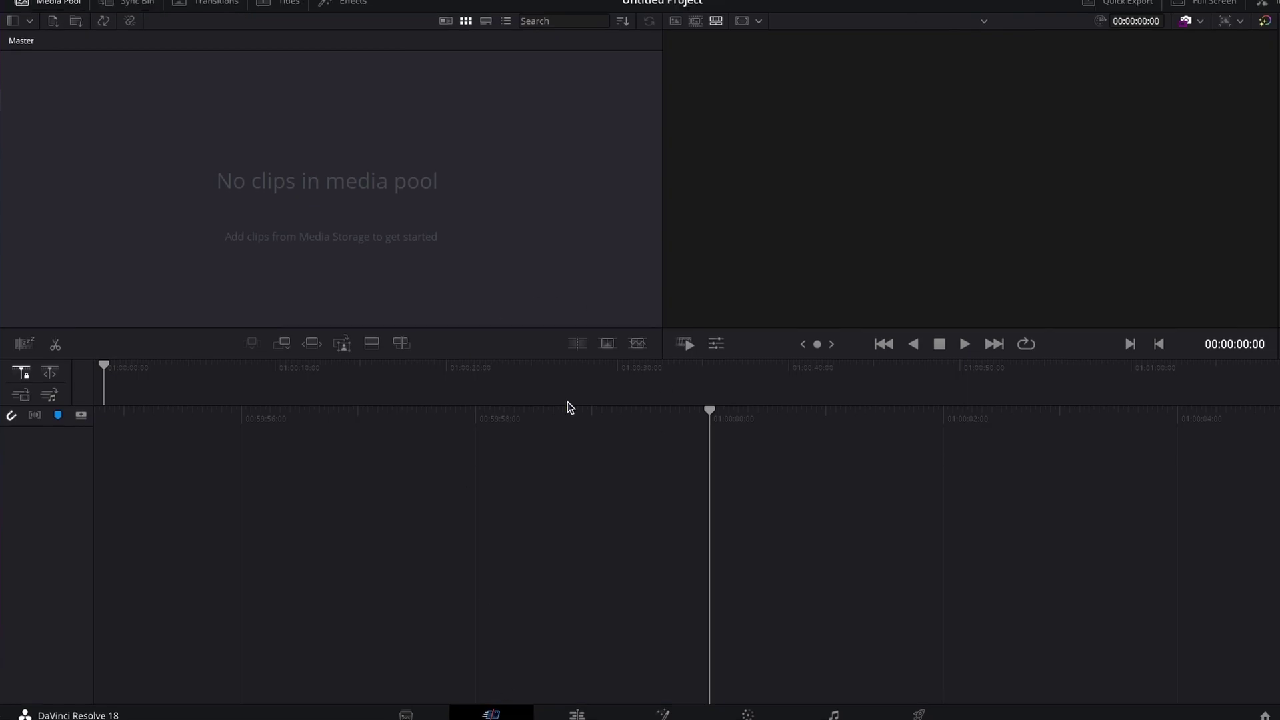
click(490, 26)
mouse_move(499, 56)
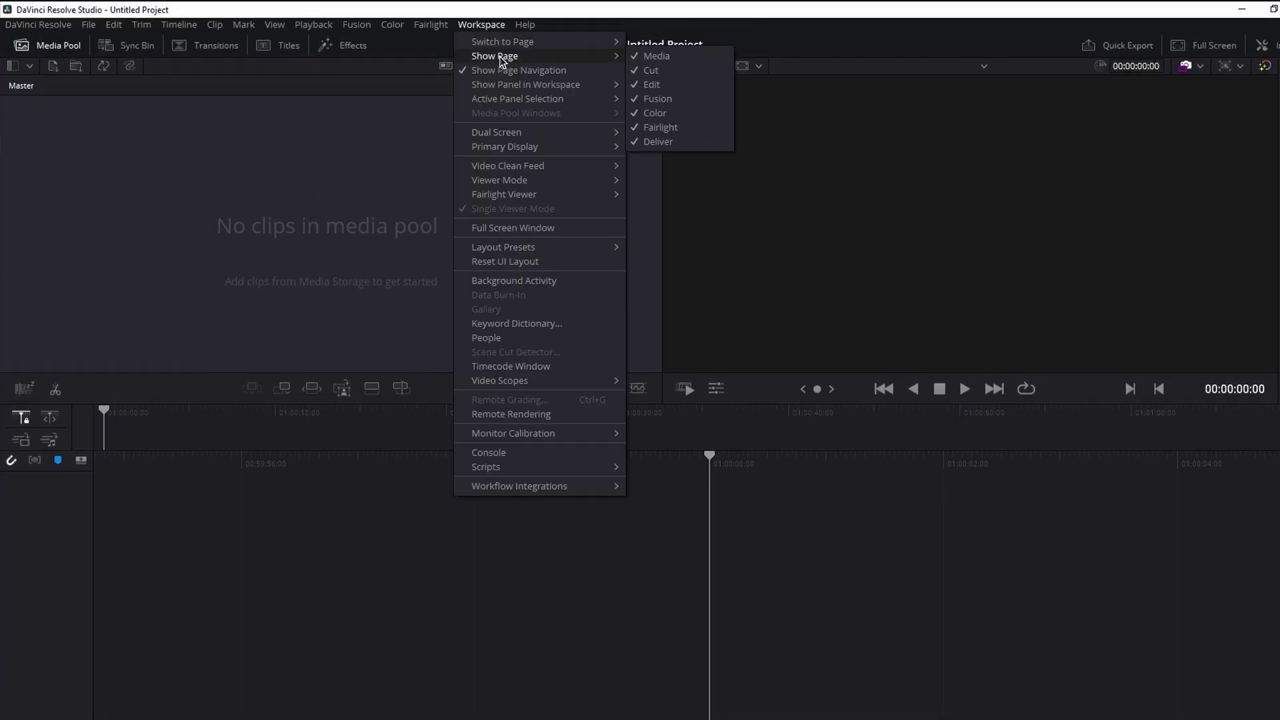
click(660, 68)
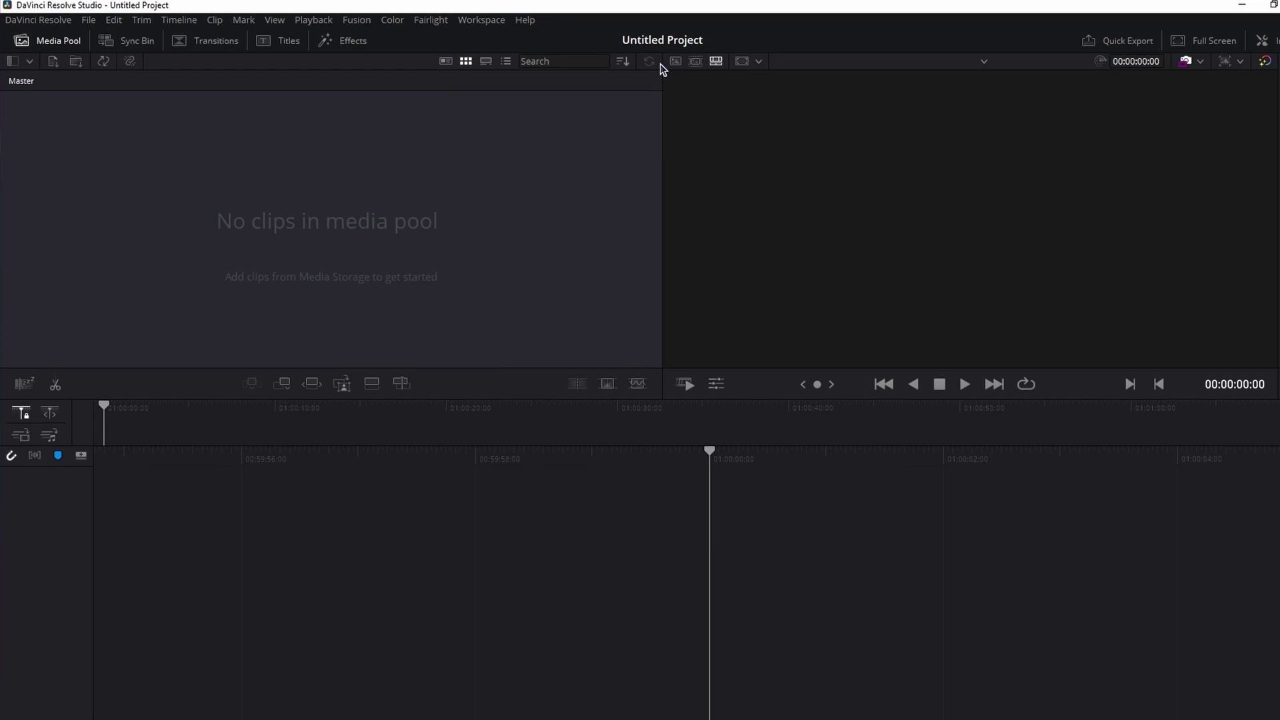
click(578, 709)
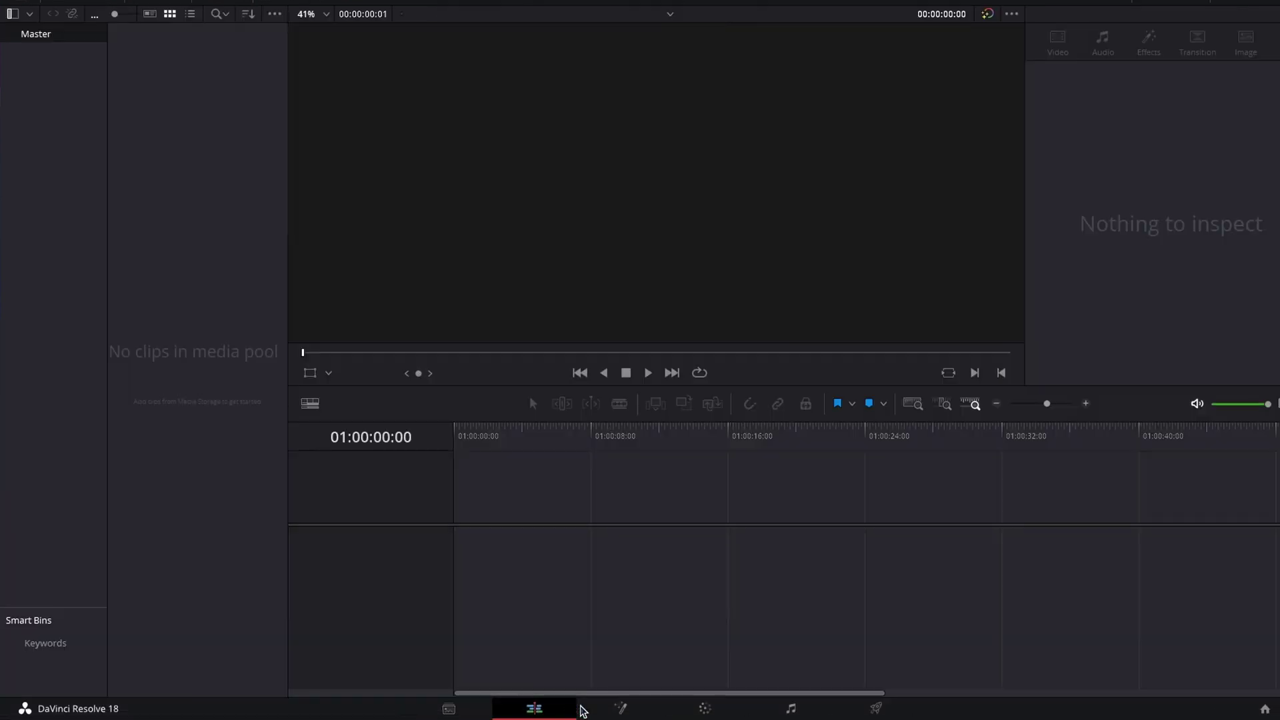